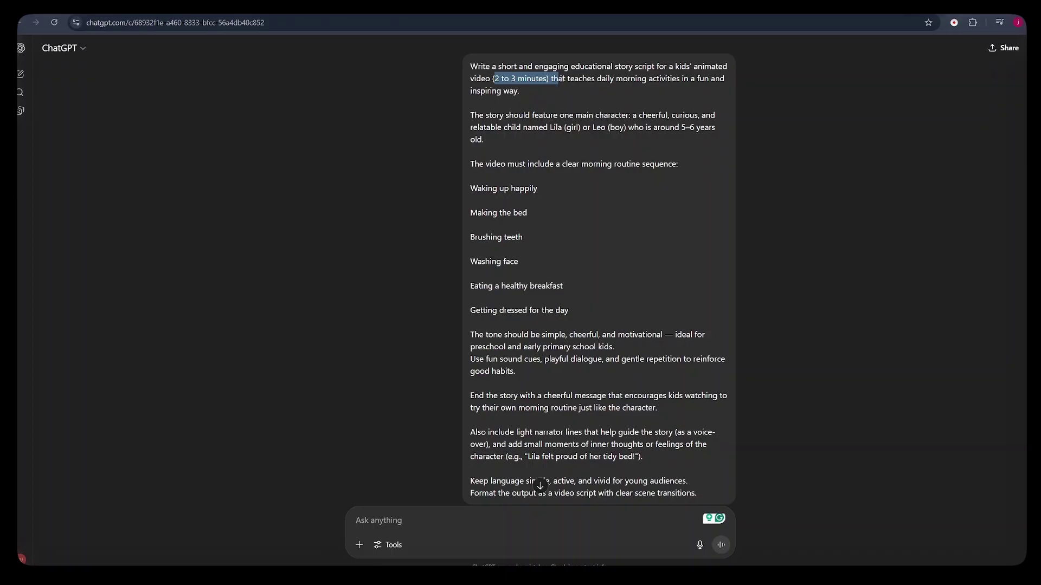
Read the story-script prompt, examining the requested video length, the main character and each activity in the morning routine sequence.
drag(615, 79, 678, 80)
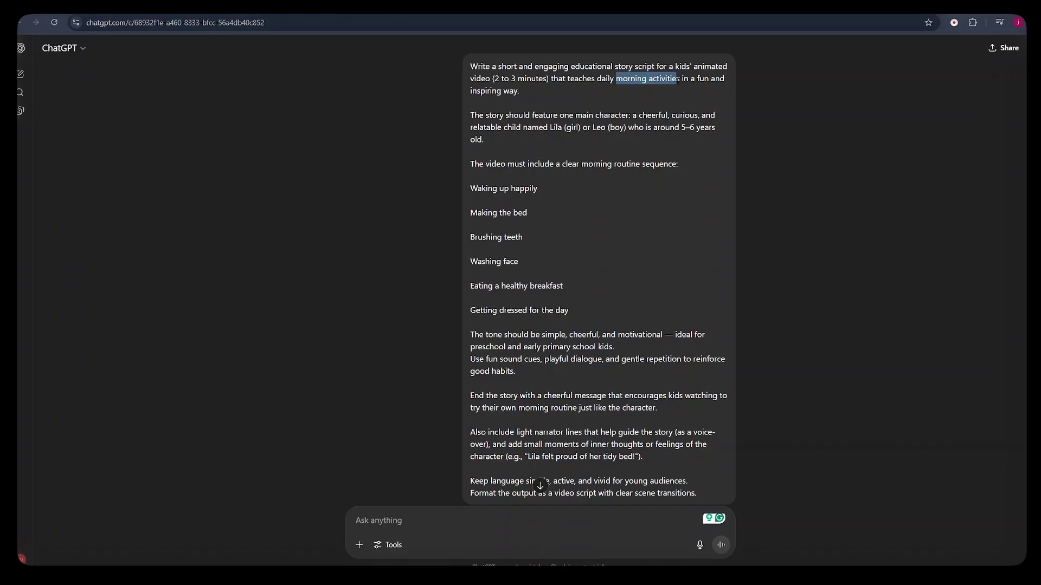
drag(519, 91, 480, 91)
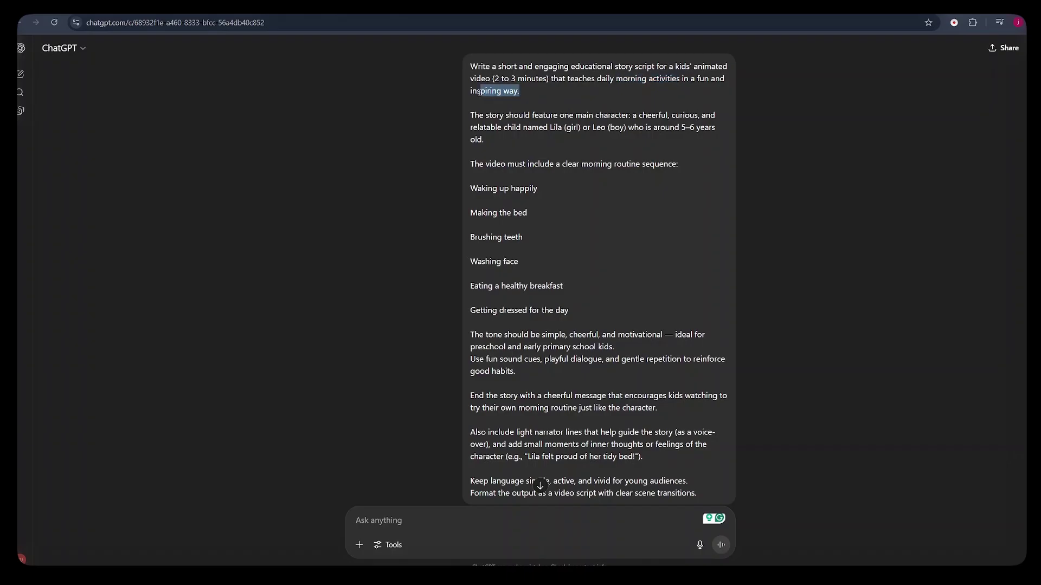
scroll(481, 91, up, 1)
drag(475, 129, 706, 150)
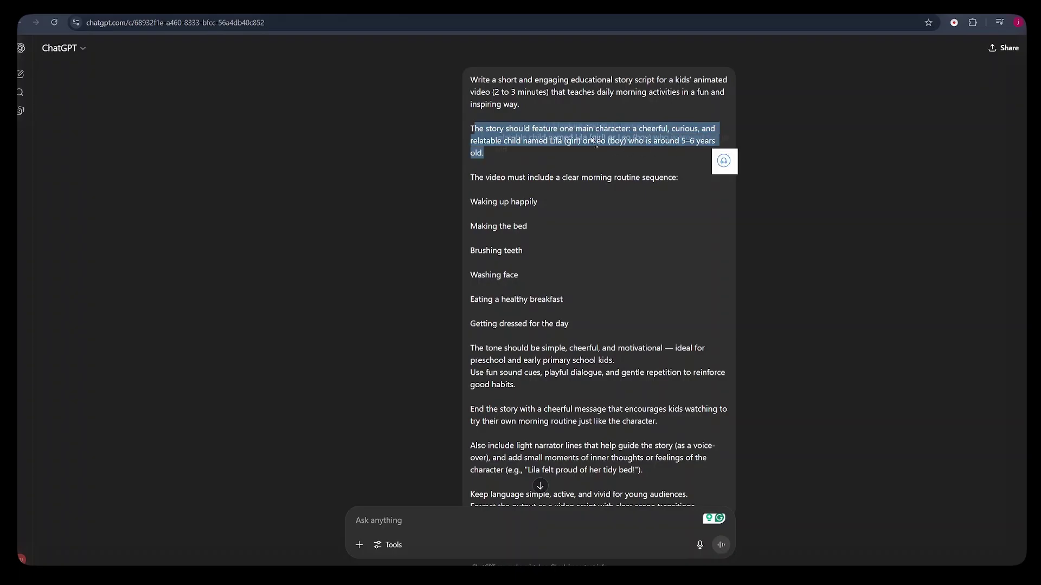
click(486, 187)
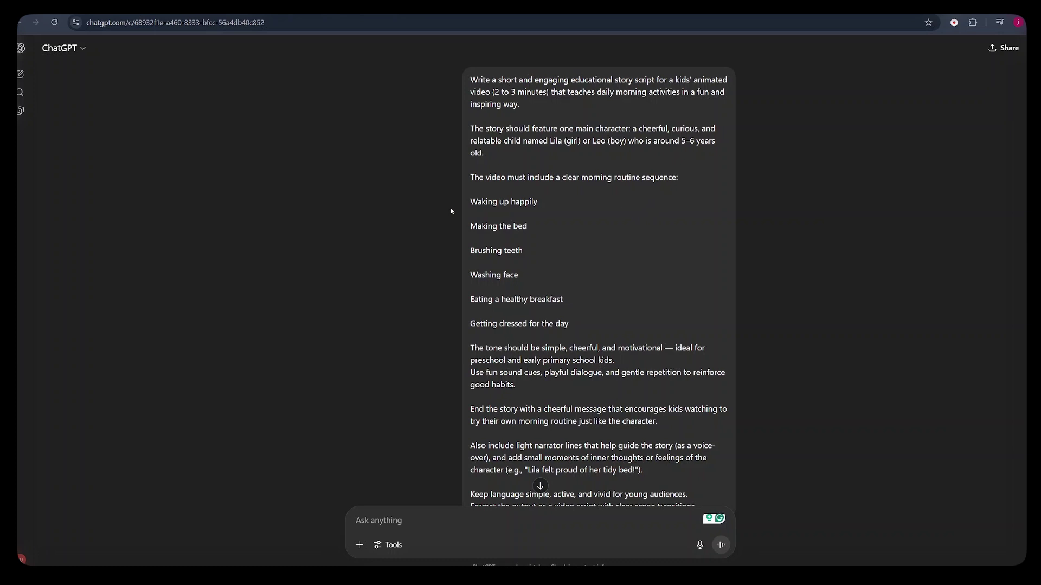
drag(468, 201, 468, 226)
drag(523, 250, 464, 258)
drag(522, 275, 464, 283)
drag(565, 300, 466, 308)
click(565, 301)
drag(579, 325, 465, 328)
click(497, 311)
Examine the generated script for Lila's morning routine scene by scene, including the narrator and character lines of the breakfast scene.
scroll(497, 309, down, 10)
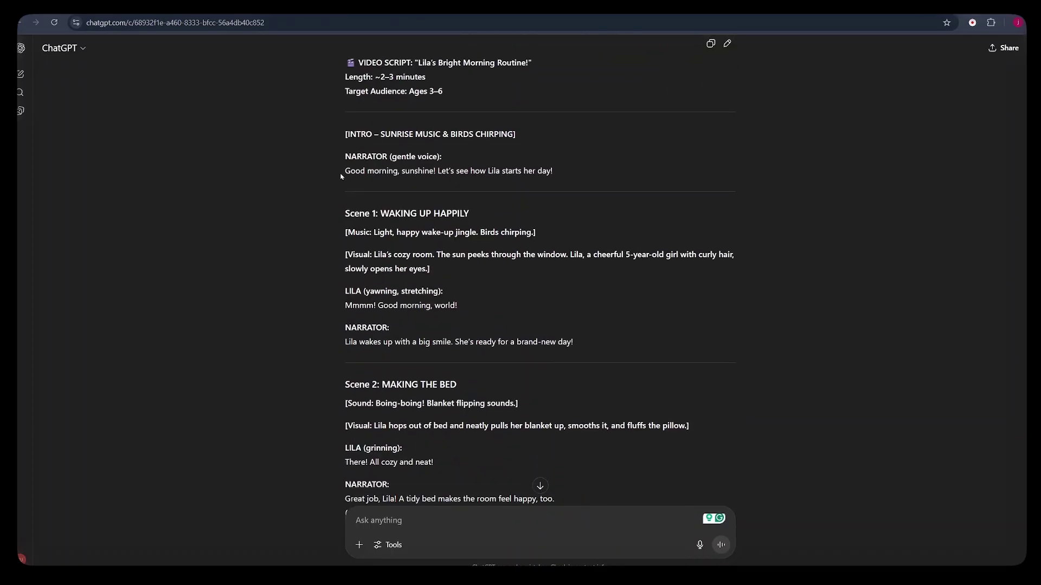
drag(343, 213, 476, 214)
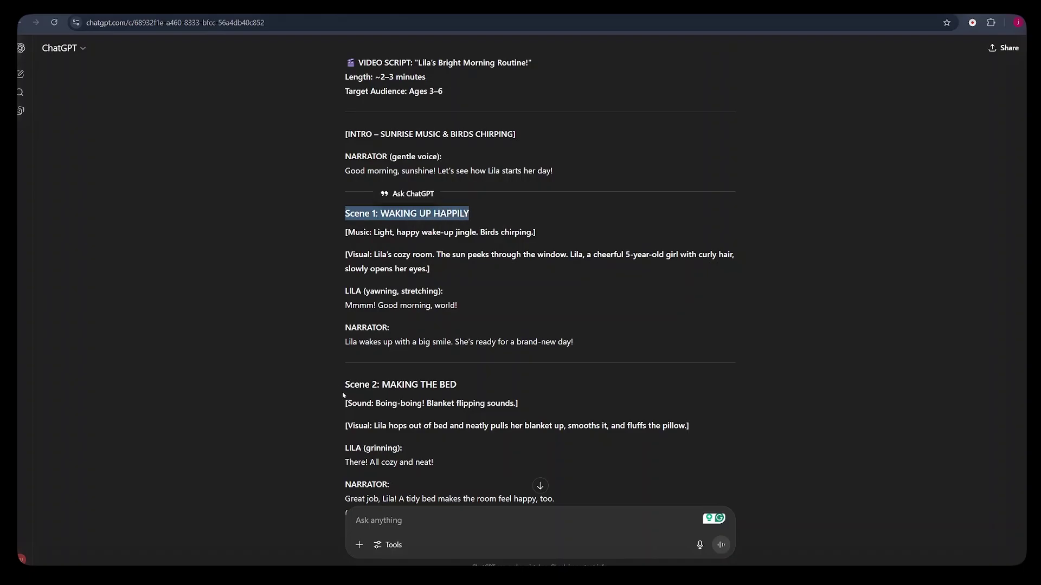
mouse_move(342, 395)
mouse_down()
mouse_move(428, 404)
mouse_move(464, 387)
mouse_move(337, 384)
mouse_up()
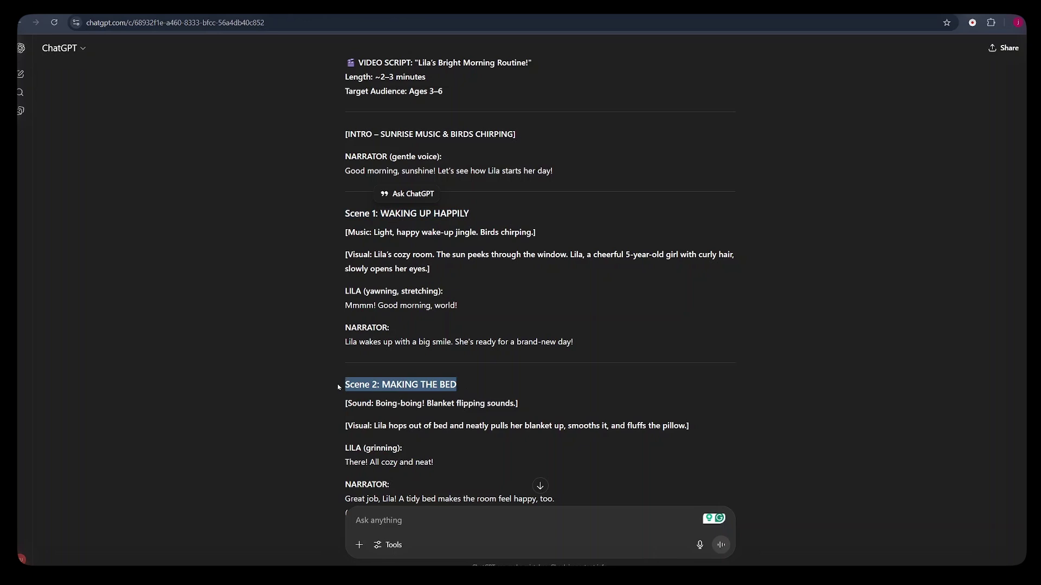
scroll(338, 384, down, 6)
mouse_move(342, 202)
mouse_down()
mouse_move(481, 212)
mouse_move(487, 199)
mouse_up()
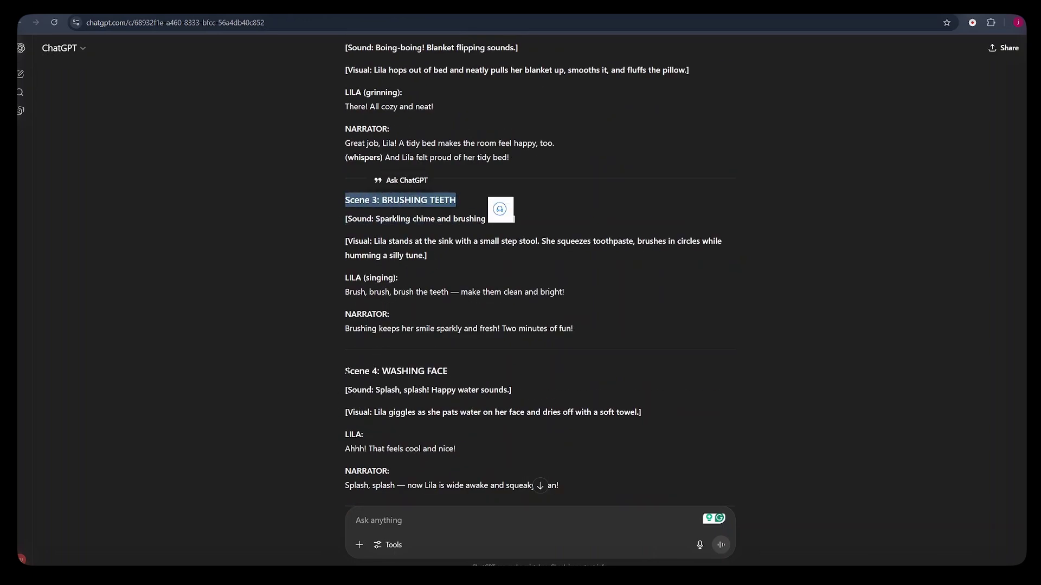
drag(348, 371, 468, 375)
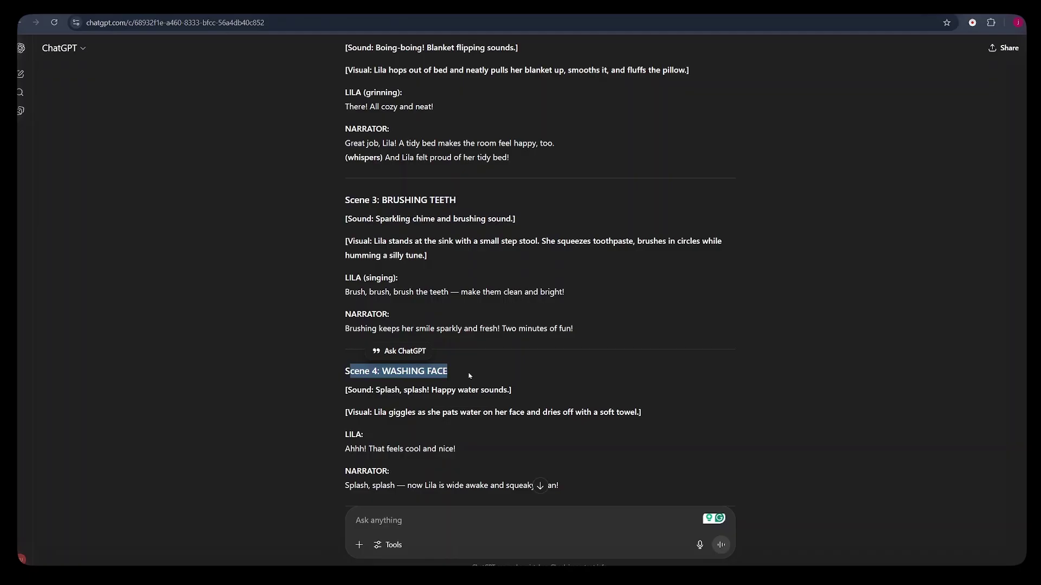
scroll(470, 375, down, 6)
drag(346, 176, 509, 174)
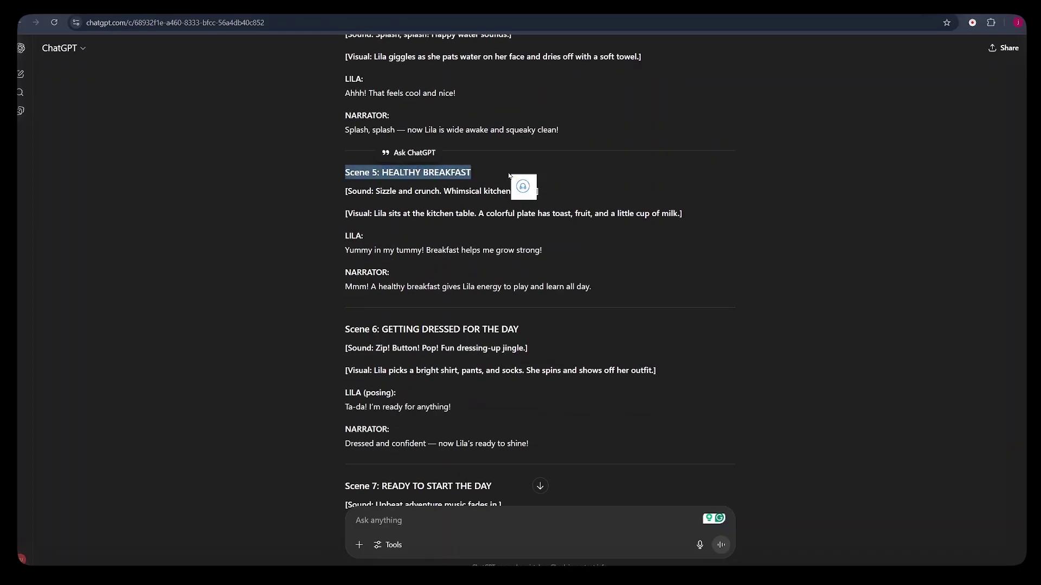
drag(521, 329, 297, 333)
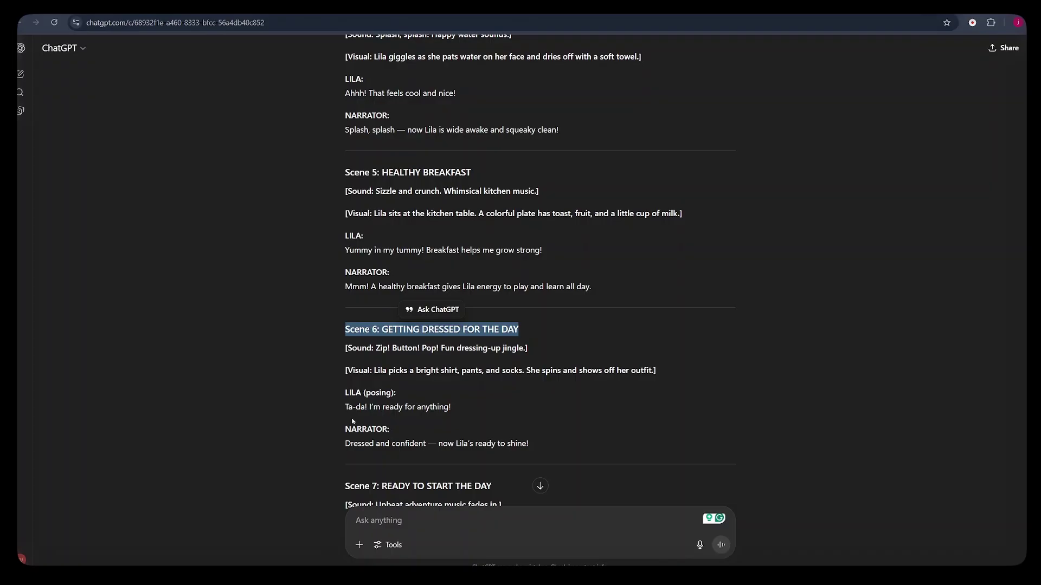
drag(388, 275, 341, 271)
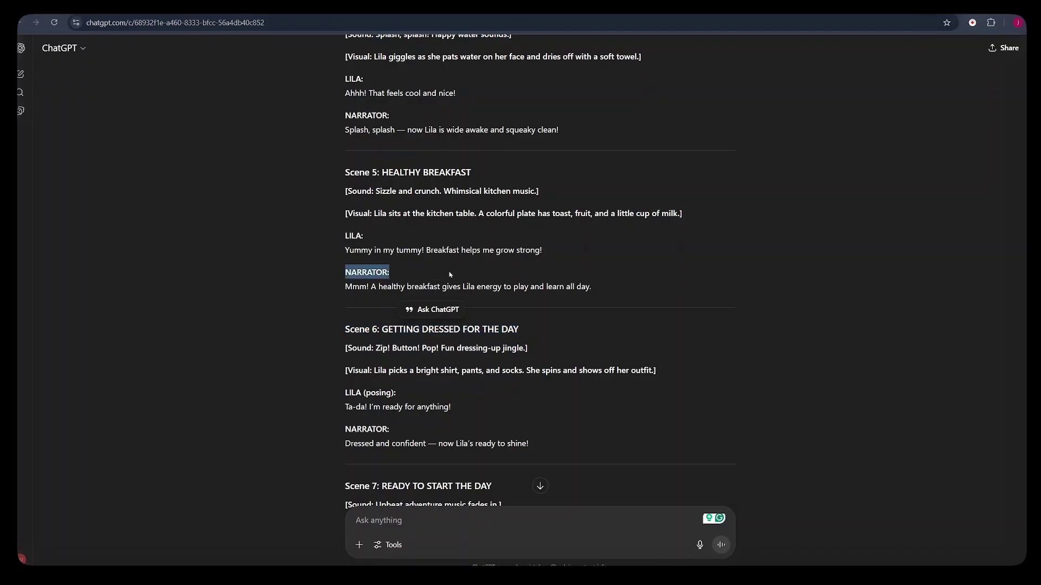
drag(543, 251, 341, 251)
click(814, 242)
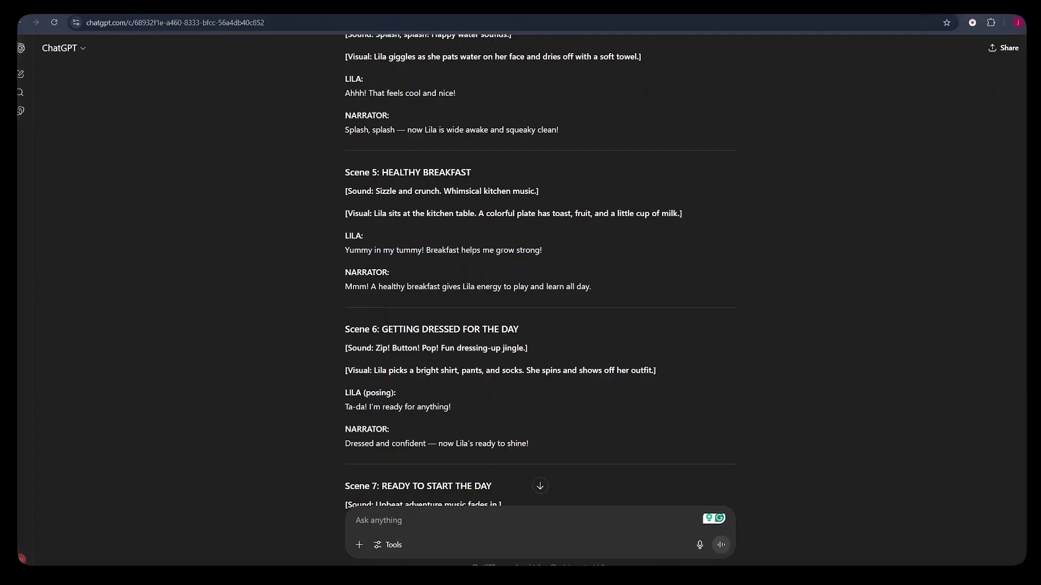
Examine the visual-only storyboard without narration and the per-scene image prompts, including their present continuous rewrite.
scroll(564, 234, down, 13)
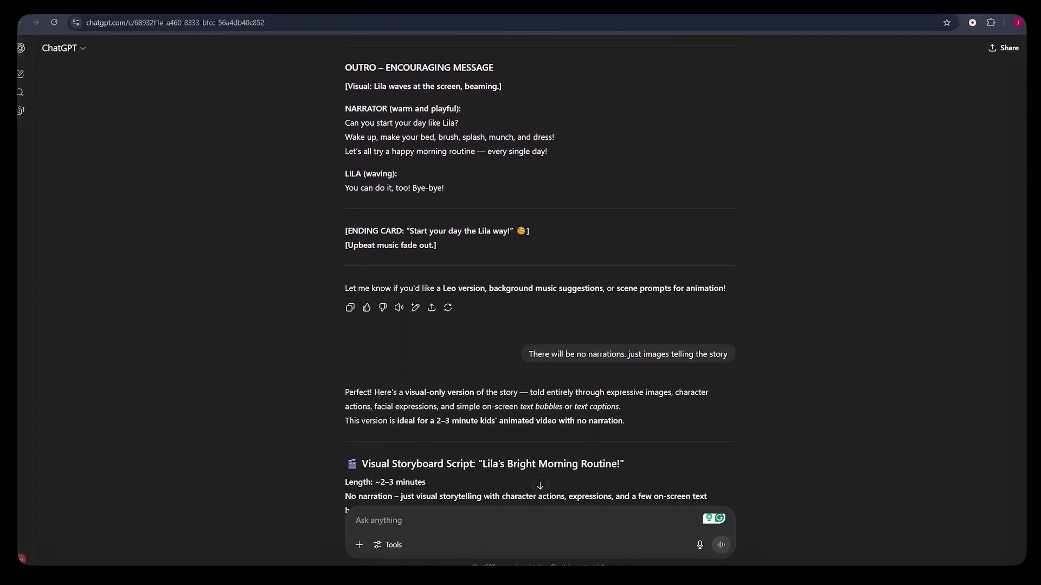
drag(529, 233, 726, 248)
scroll(336, 107, down, 6)
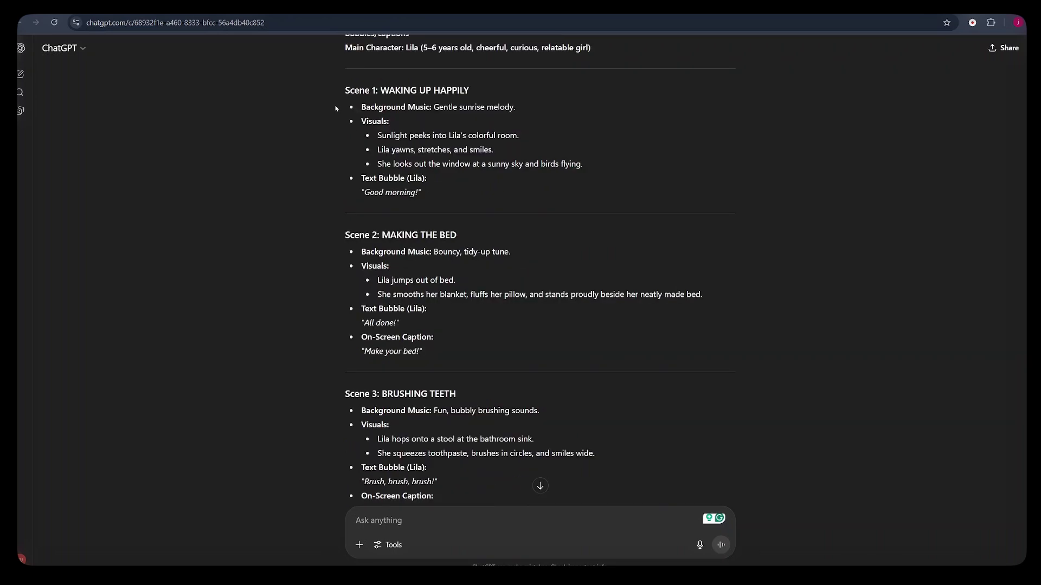
scroll(336, 106, down, 10)
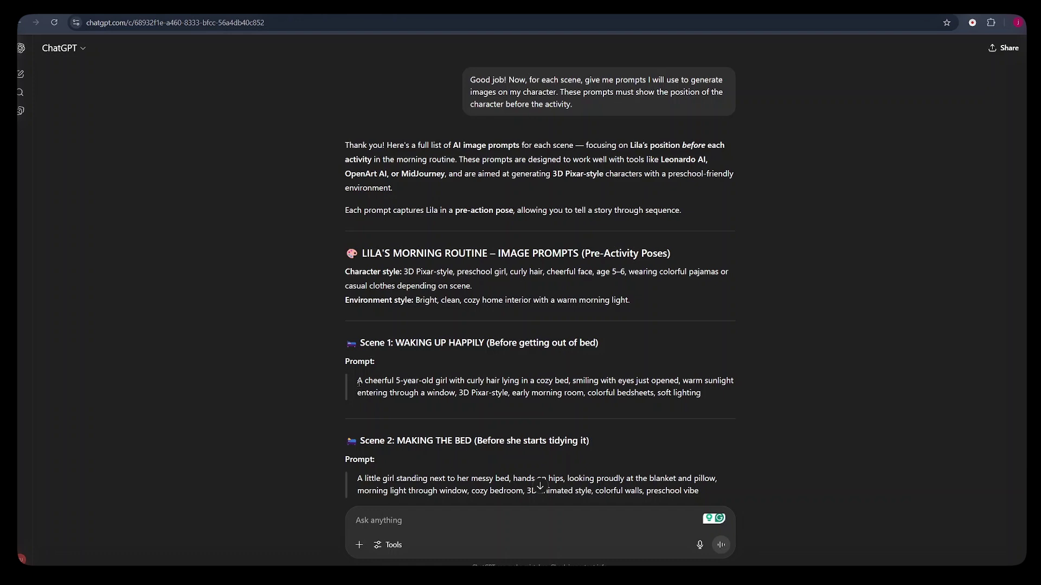
drag(358, 342, 707, 400)
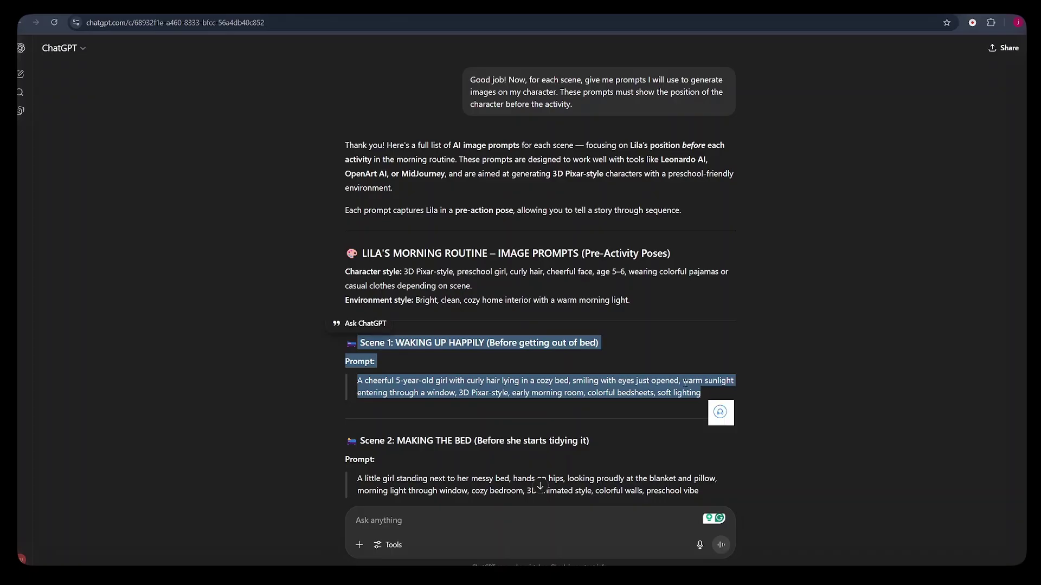
click(706, 392)
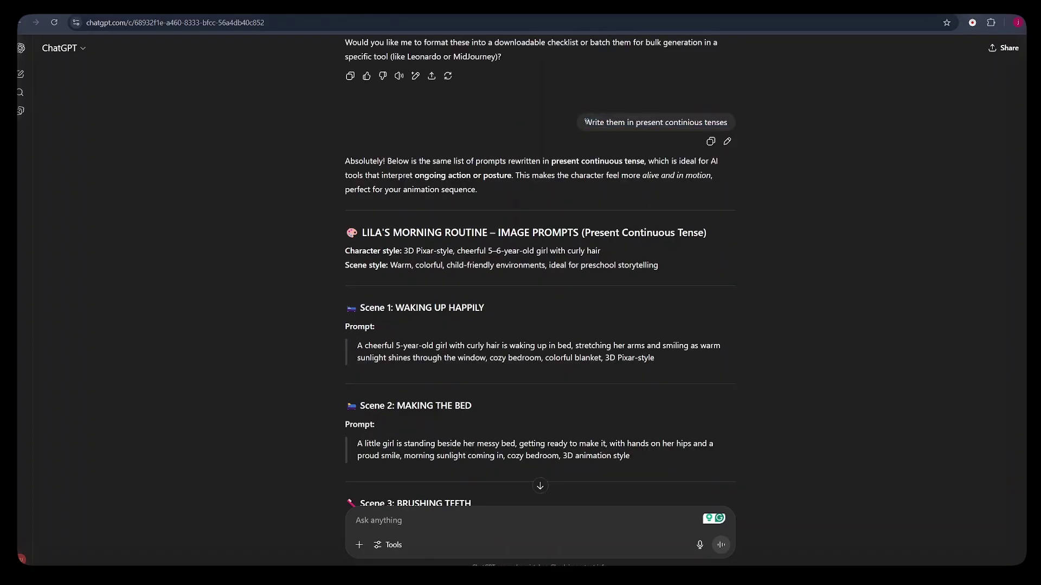
drag(585, 122, 751, 125)
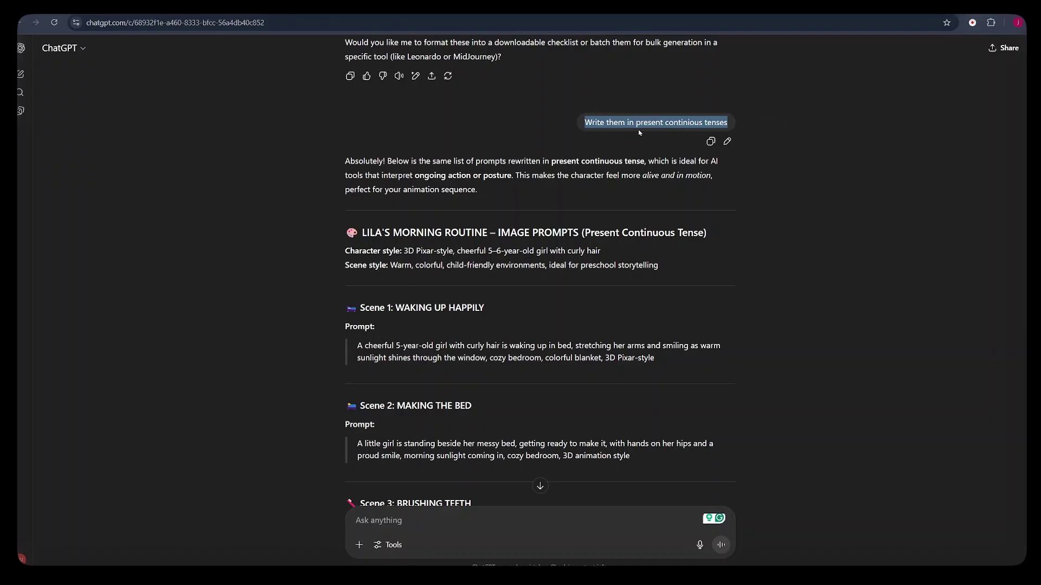
drag(501, 345, 571, 345)
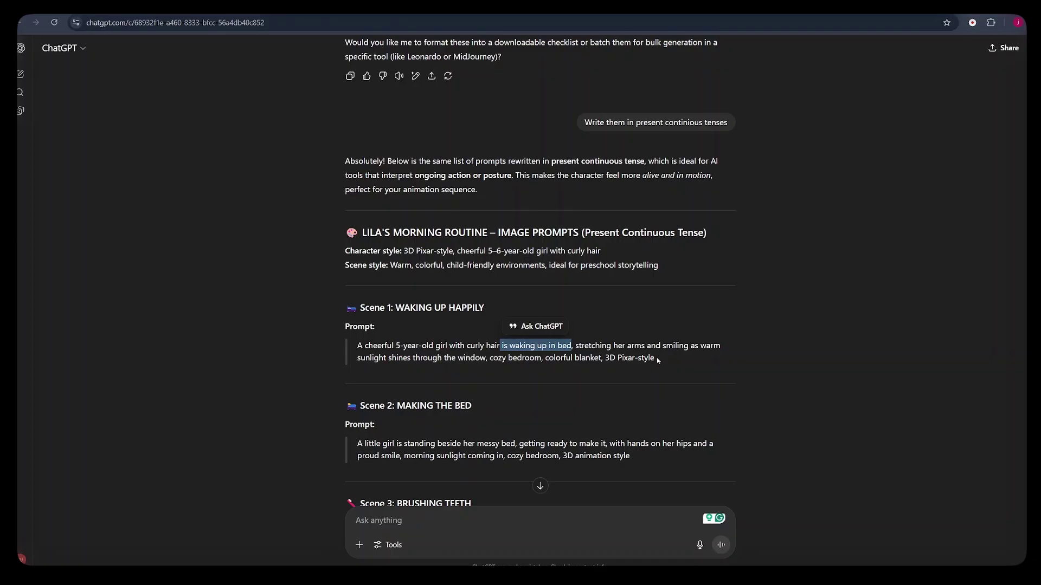
click(661, 365)
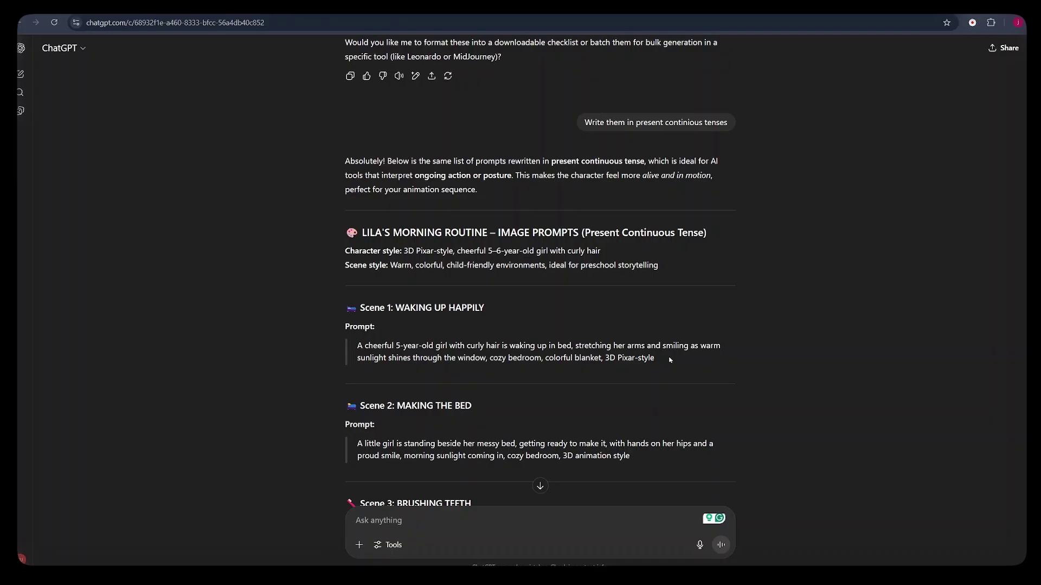
scroll(670, 360, down, 10)
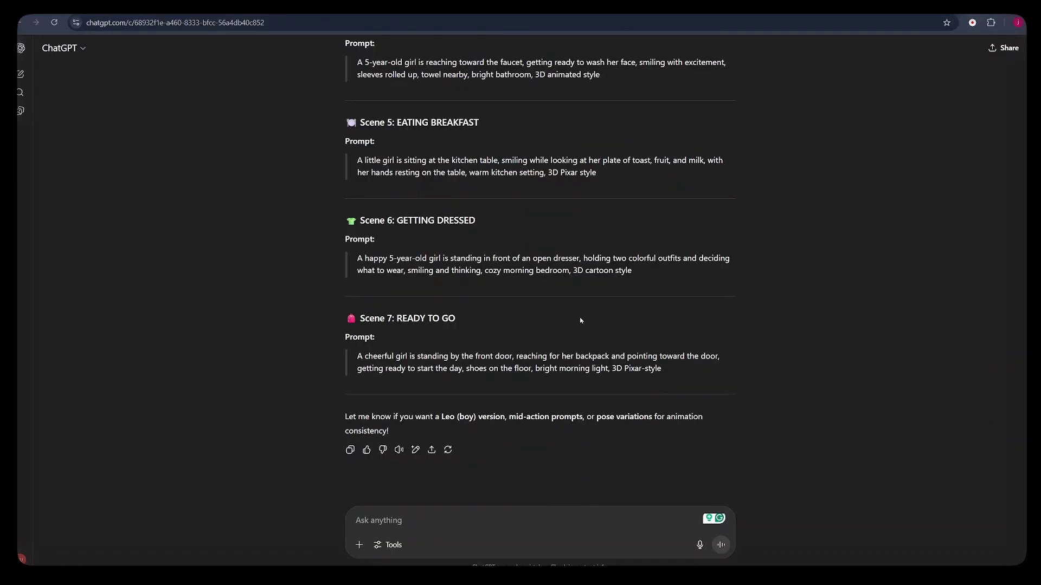
scroll(580, 318, up, 2)
drag(397, 232, 511, 232)
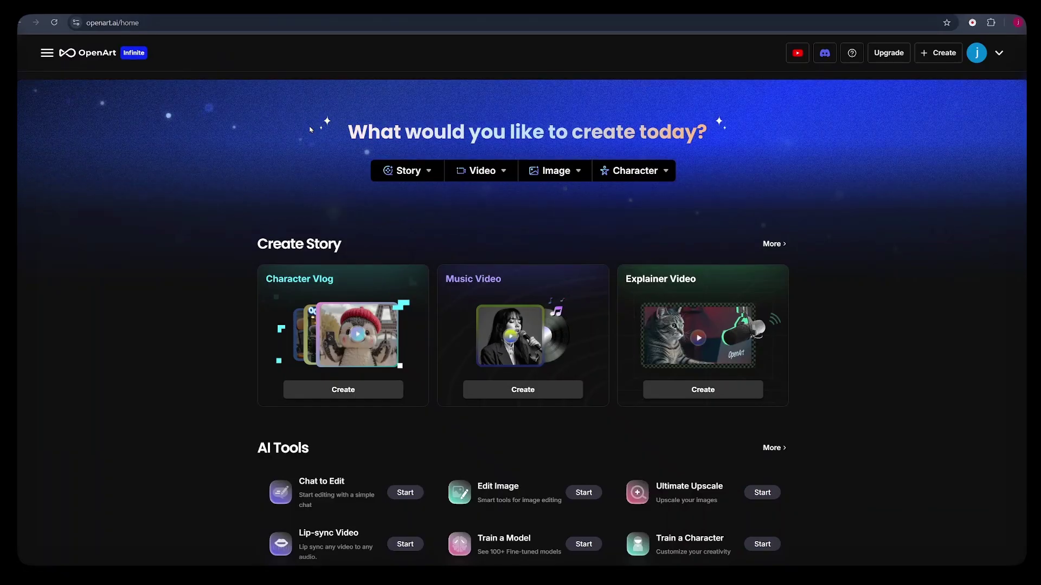
In OpenArt, start creating a new character from a description.
mouse_move(608, 171)
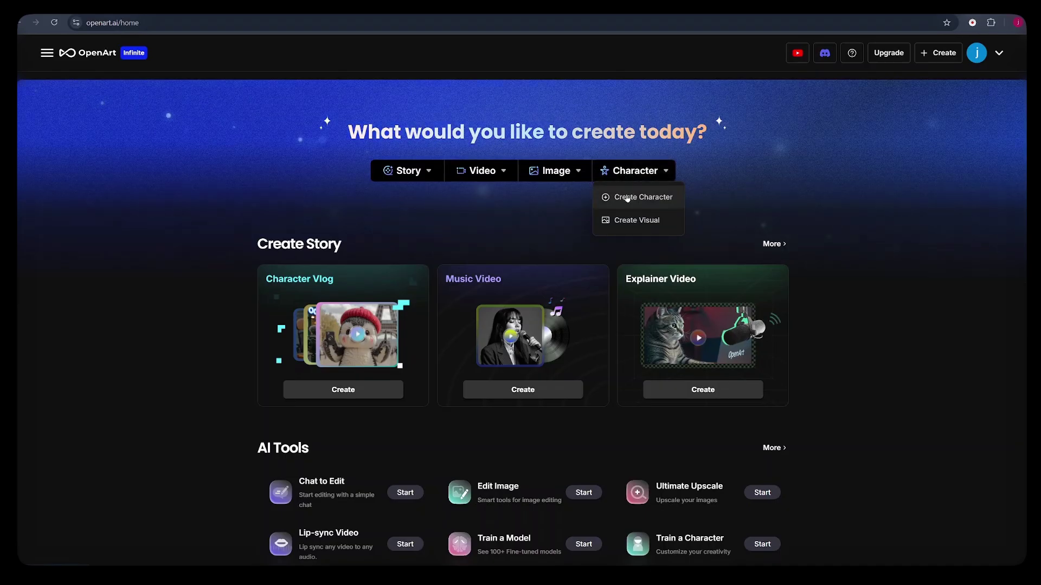
click(636, 198)
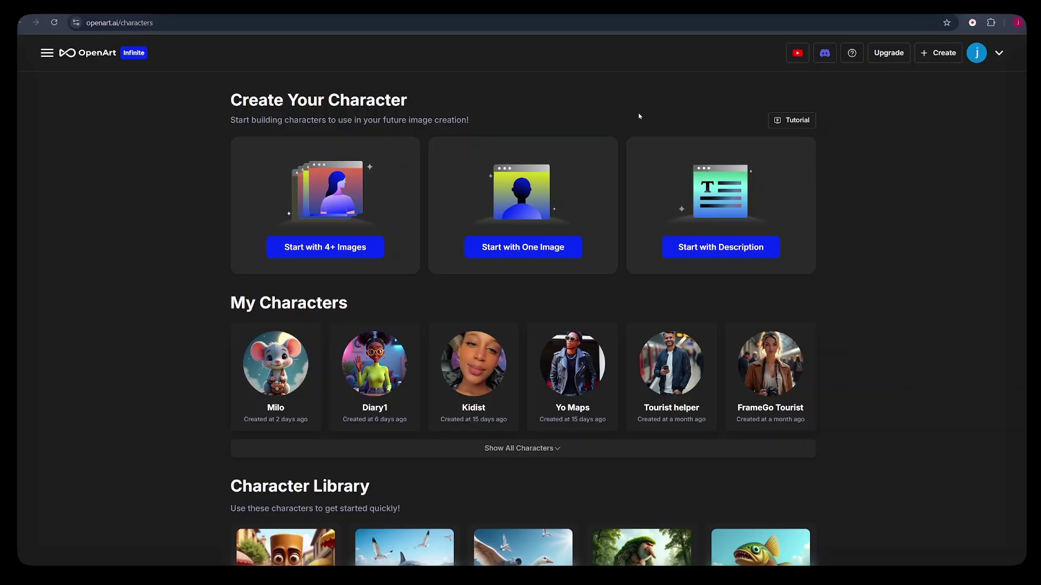
click(710, 230)
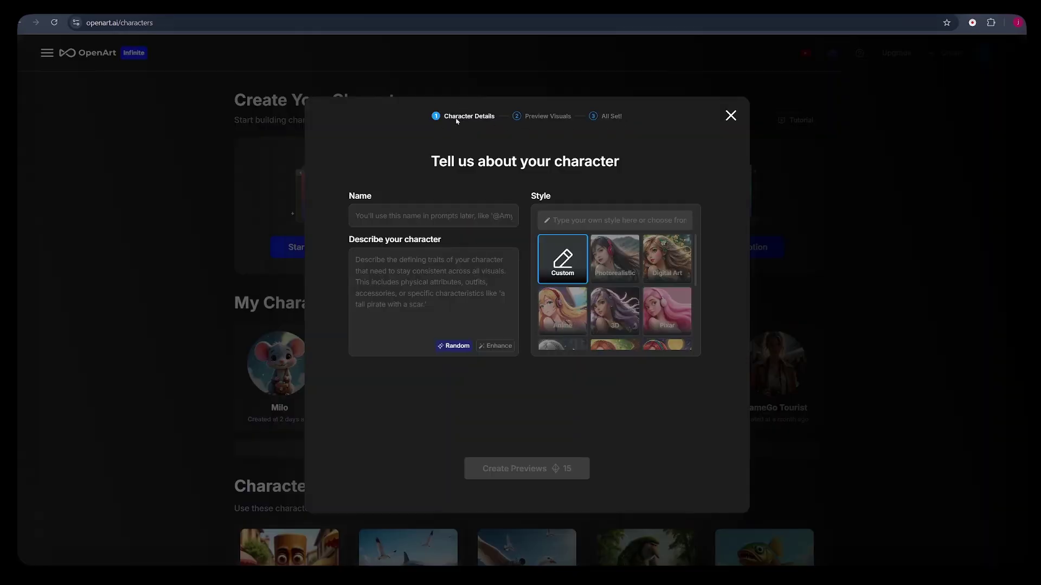
Name the character Lila and paste in her description as a joyful, curious girl in colorful clothes, designed in 3D Pixar-style animation.
right_click(378, 213)
click(398, 335)
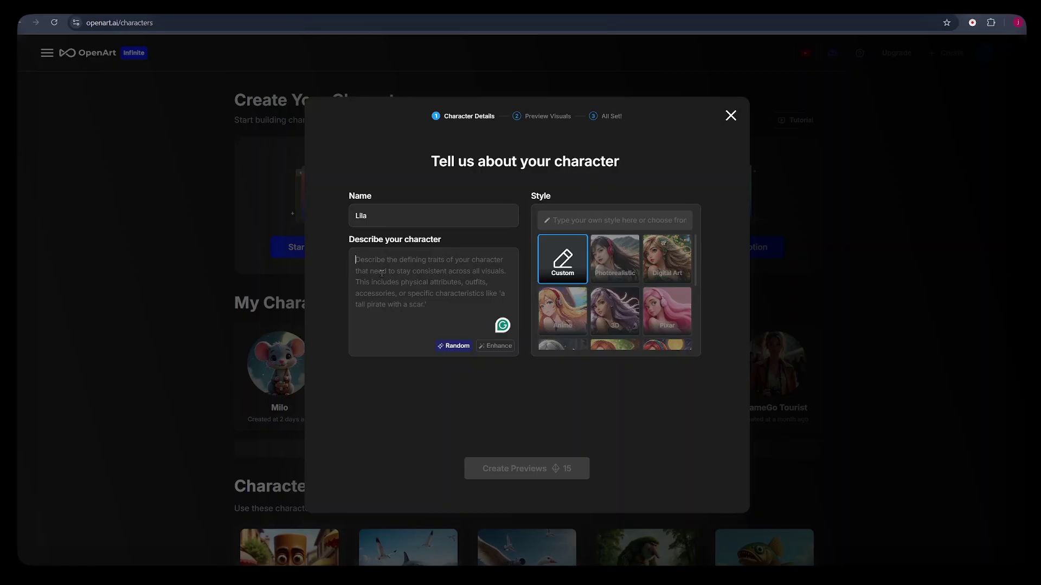
key(ctrl+v)
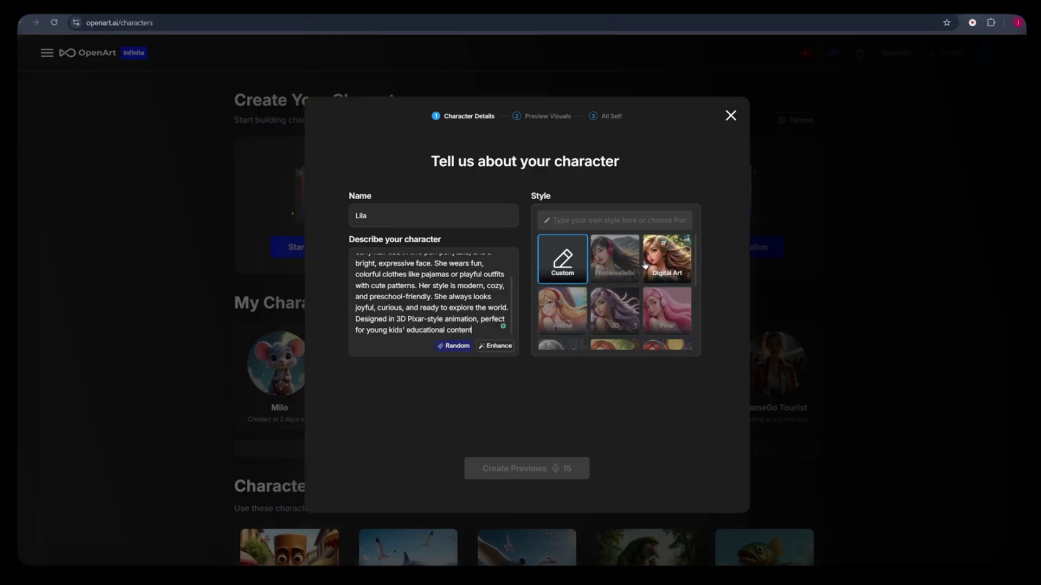
Generate character previews in the 3D style and select the first one, with the plain yellow background.
click(615, 312)
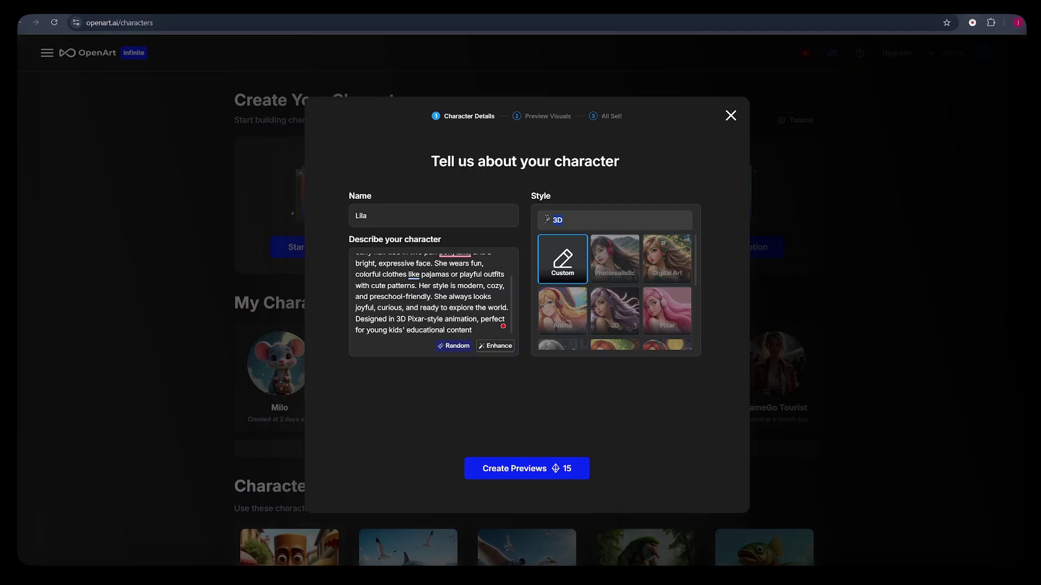
click(617, 317)
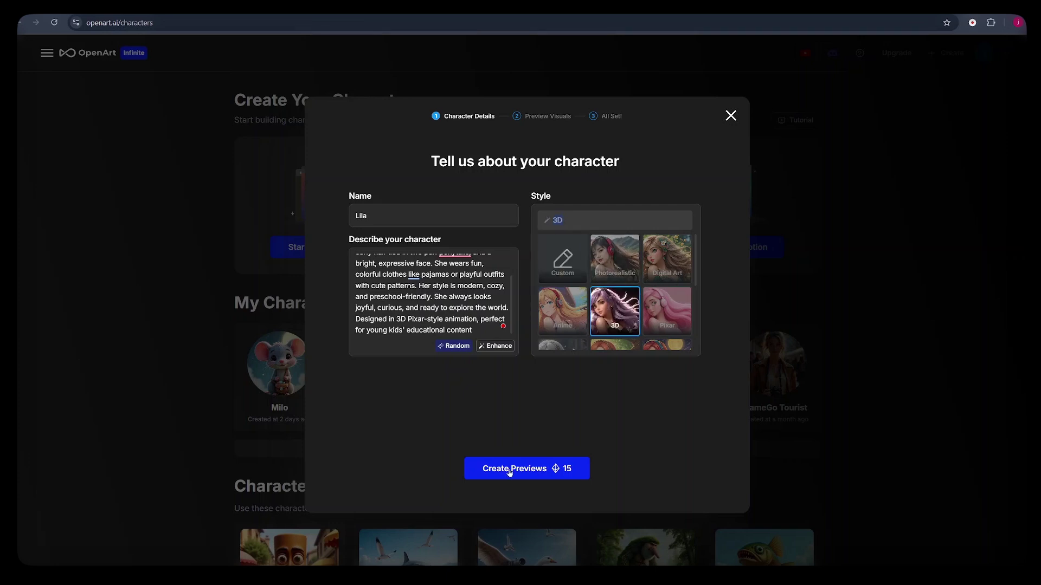
click(515, 476)
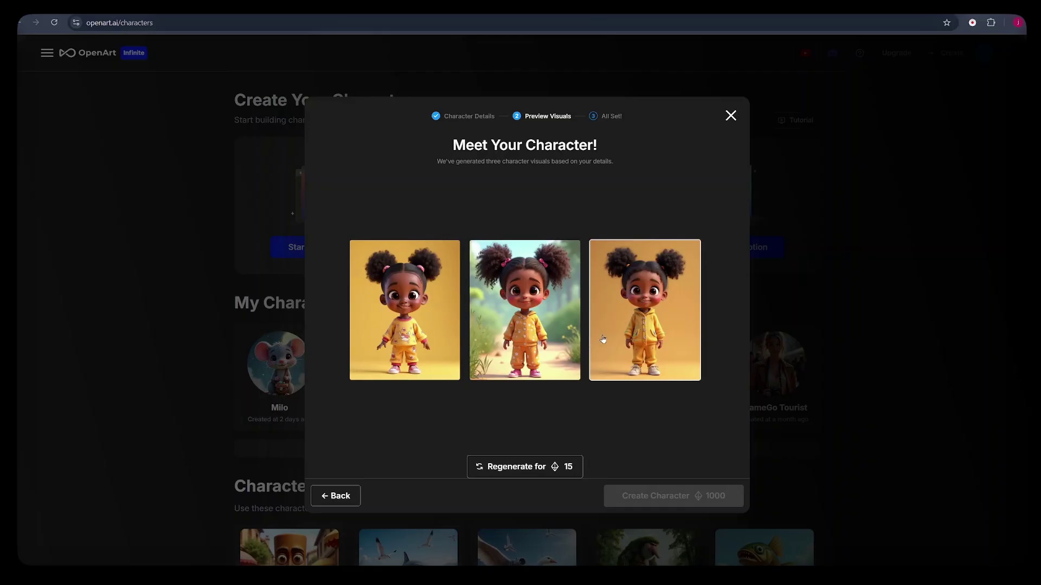
click(404, 320)
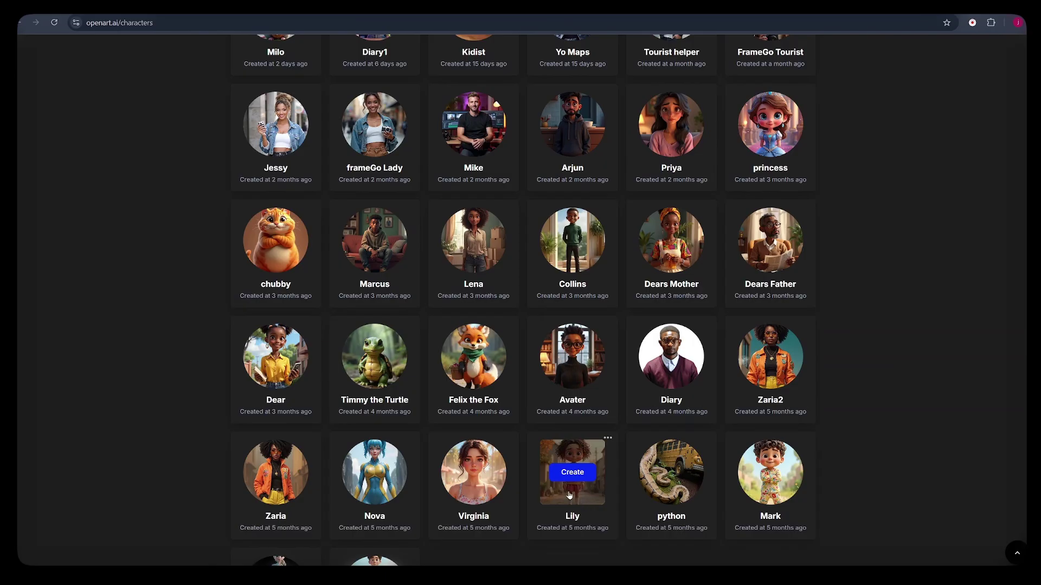
drag(565, 519, 592, 521)
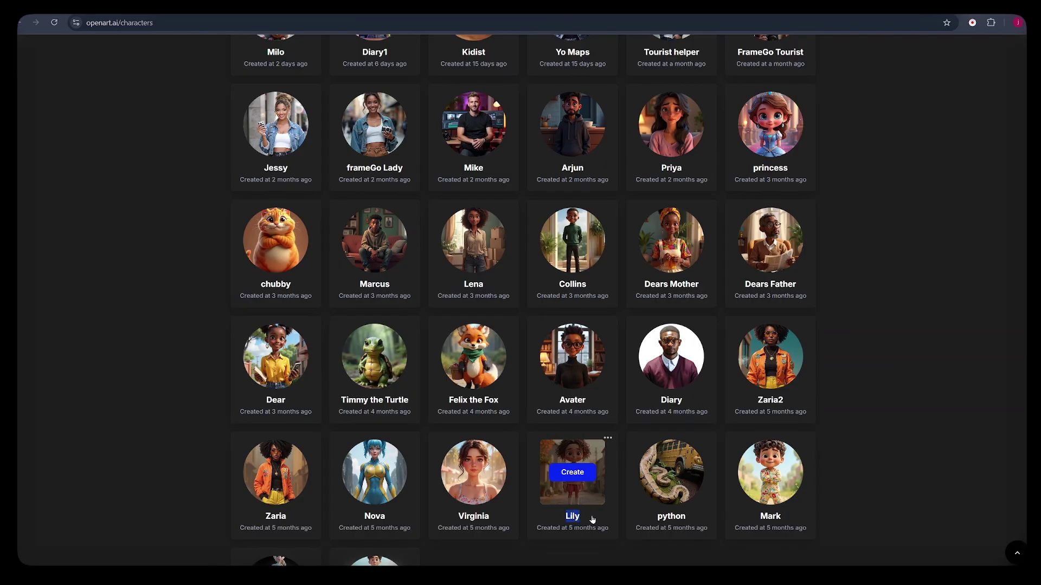
click(575, 479)
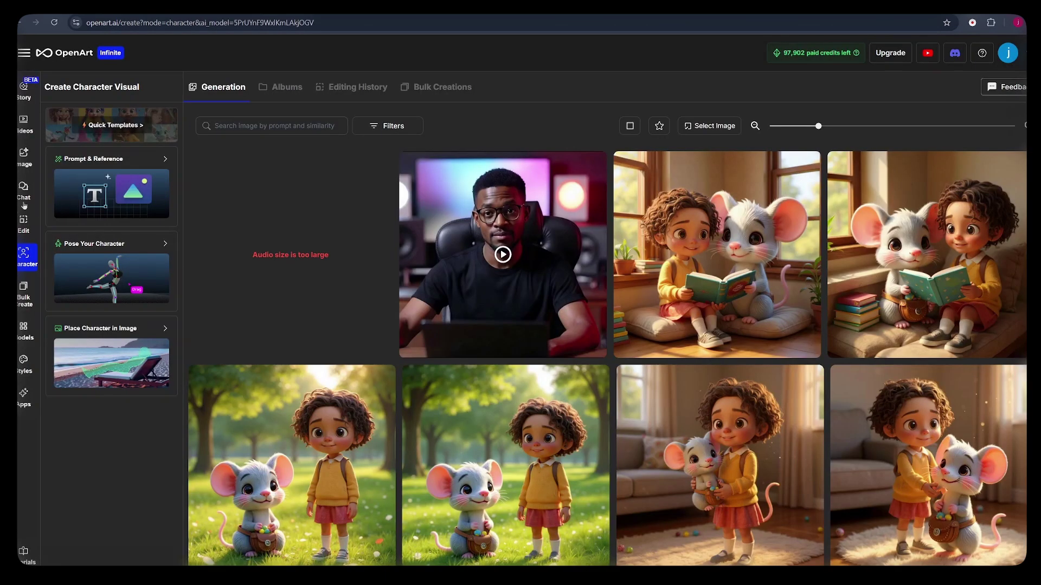
click(121, 164)
drag(72, 192, 46, 187)
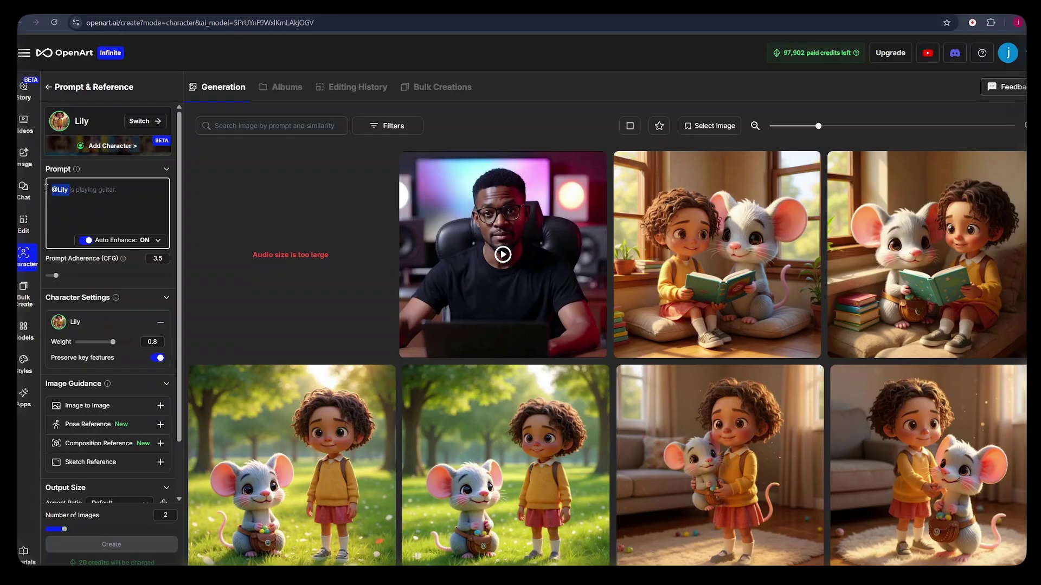
click(84, 192)
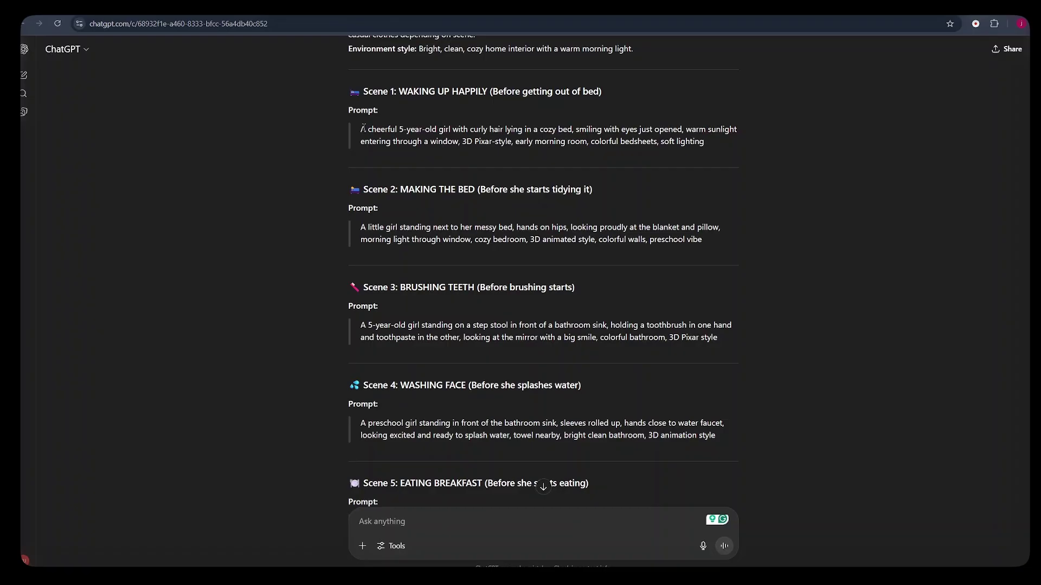
drag(362, 128, 704, 141)
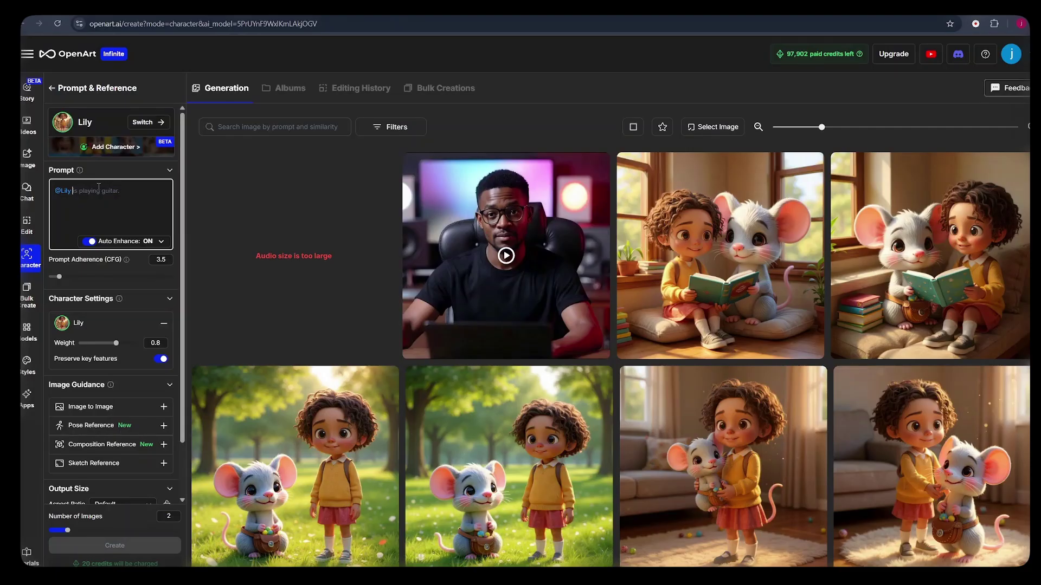
text(A cheerful 5-year-old girl with curly hair lying in a cozy bed, smiling with eyes just opened, warm sunlight entering through a window, 3D Pixar-style, early morning room, colorful bedsheets, soft lighting)
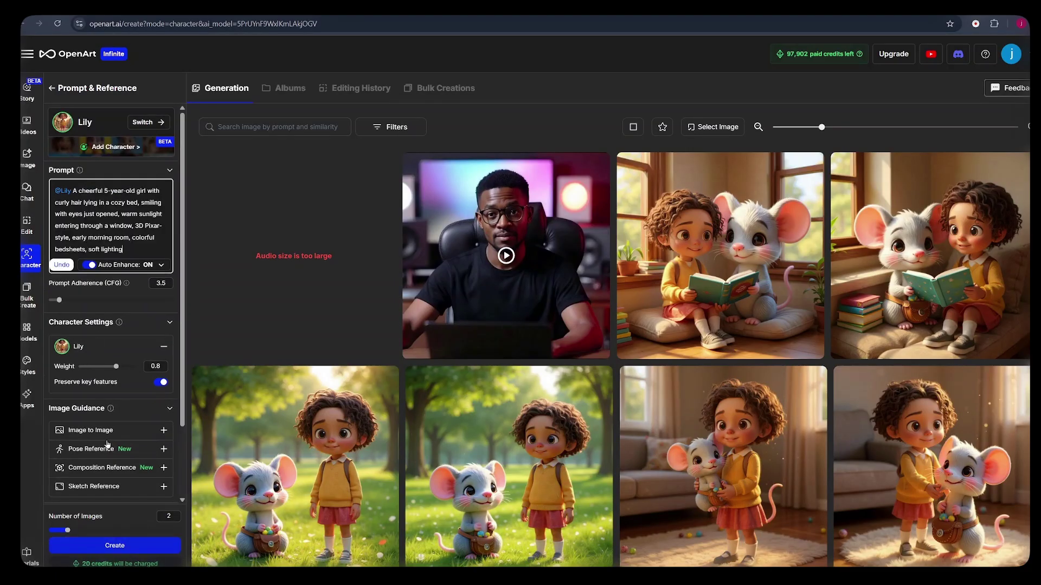
Set the output aspect ratio to Cinema (16:9) and generate two images of the bedroom scene.
scroll(115, 443, down, 2)
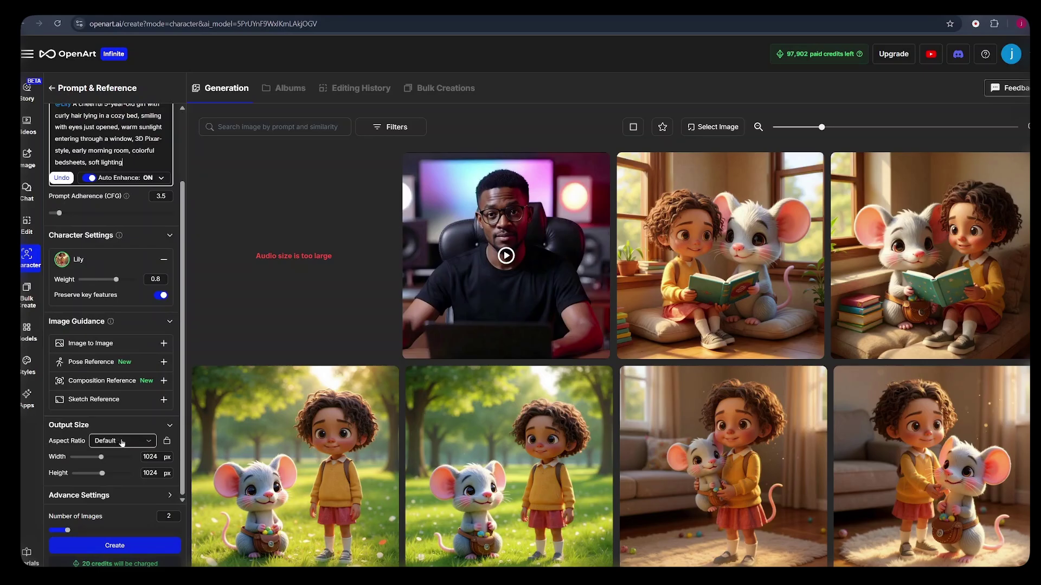
click(116, 442)
click(132, 484)
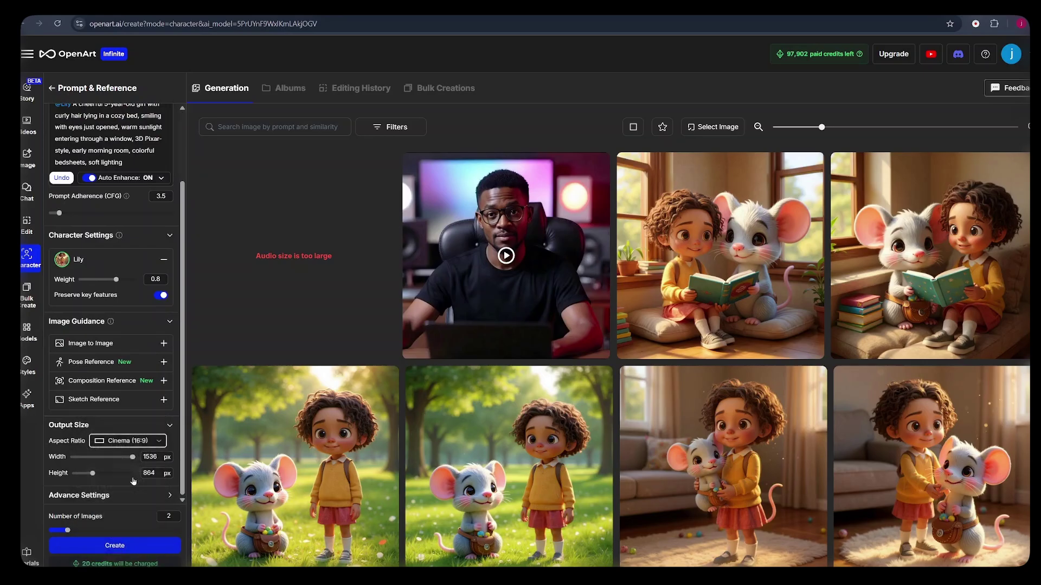
click(126, 546)
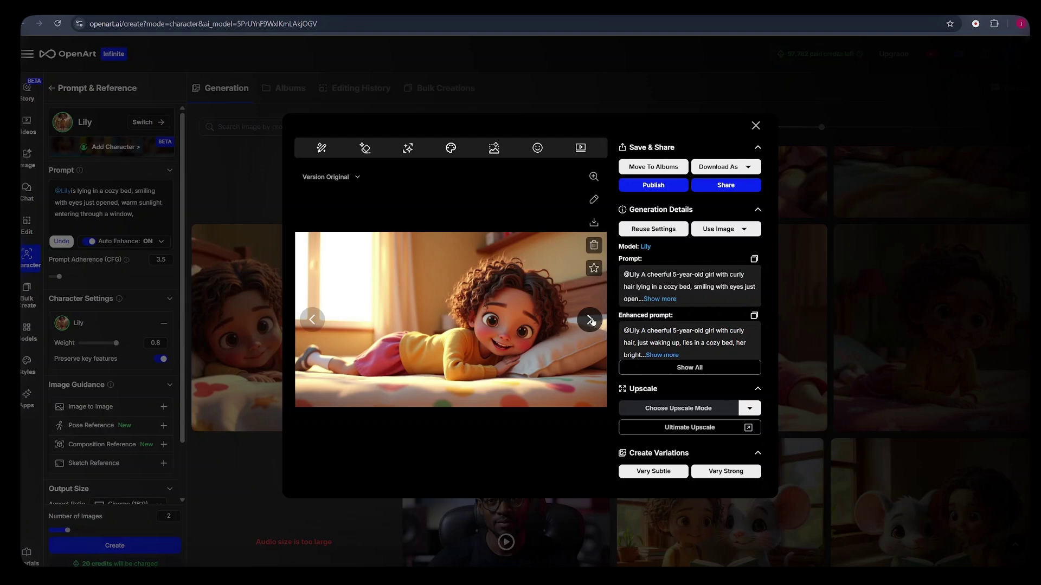
Look through the generated bedroom images and send the one with the girl's head resting on the pillow to Image to Video.
click(591, 321)
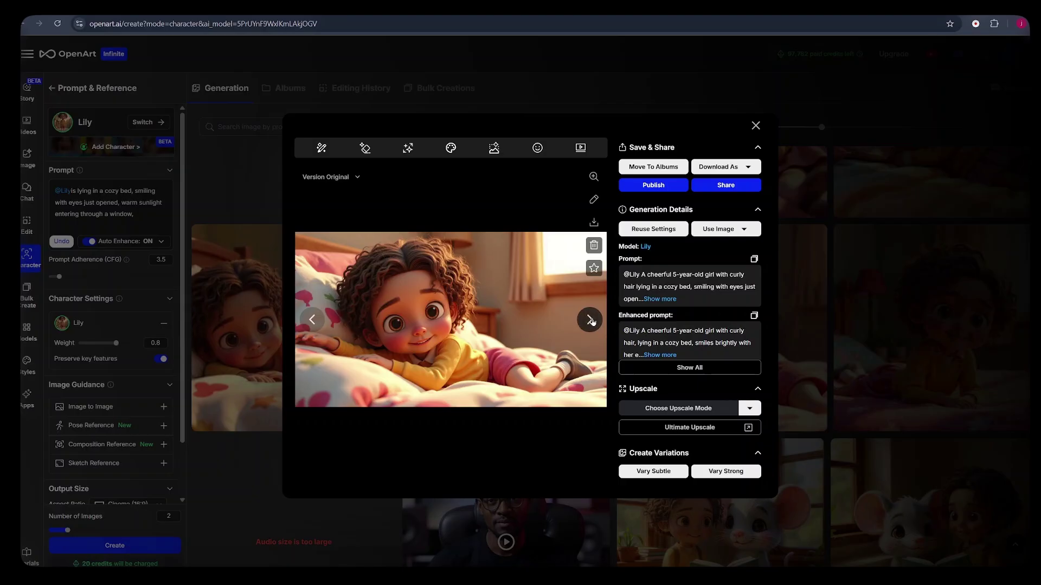
click(591, 321)
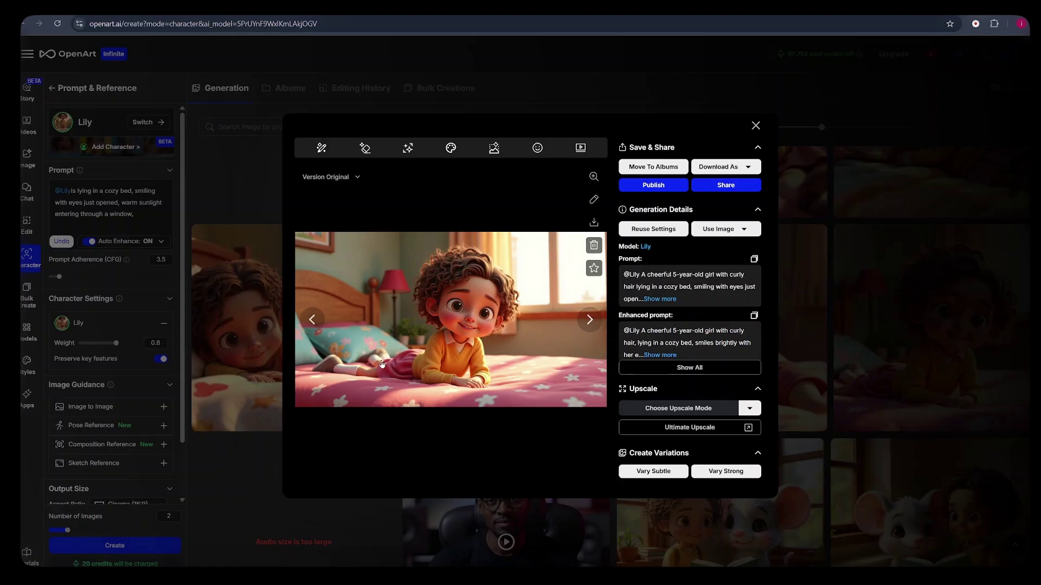
click(587, 323)
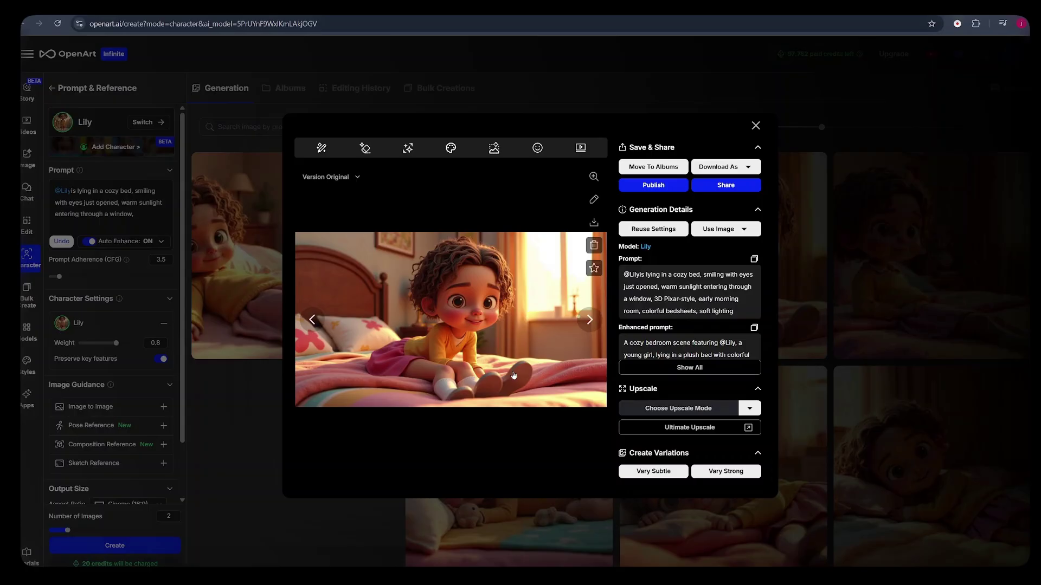
key(Right)
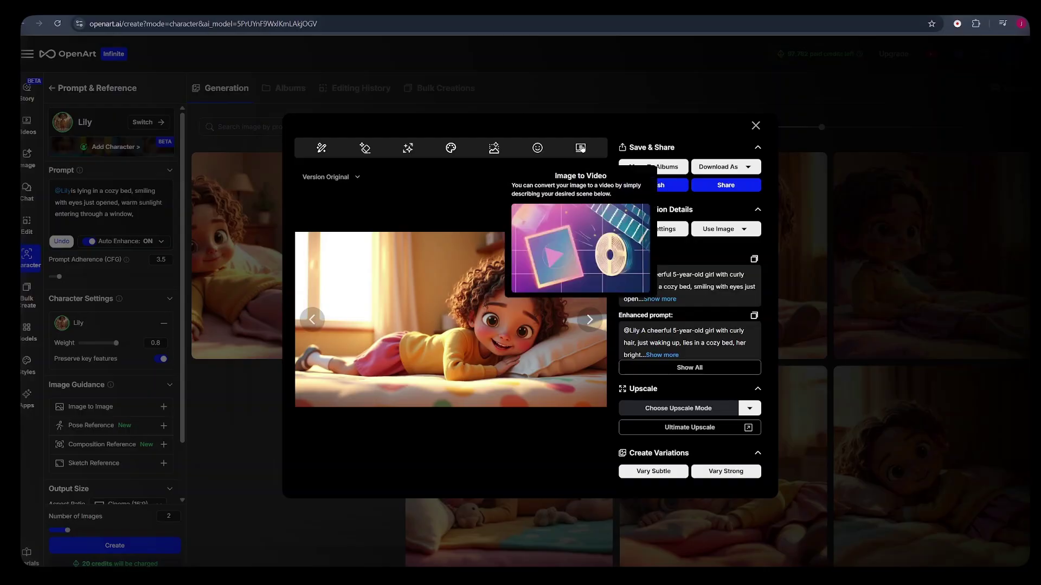
click(580, 149)
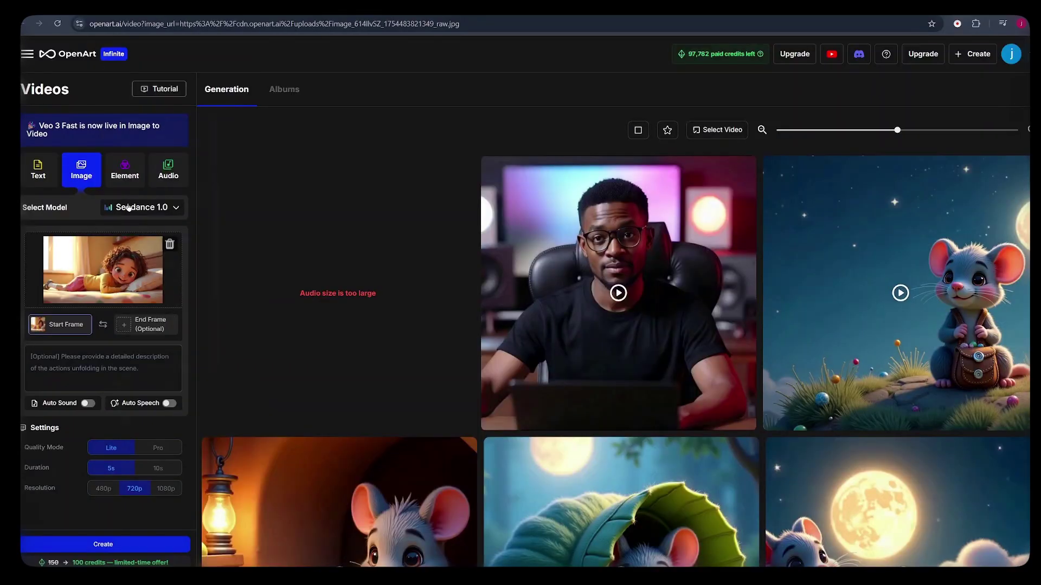
Choose Kling 2.1 as the video generation model.
click(129, 207)
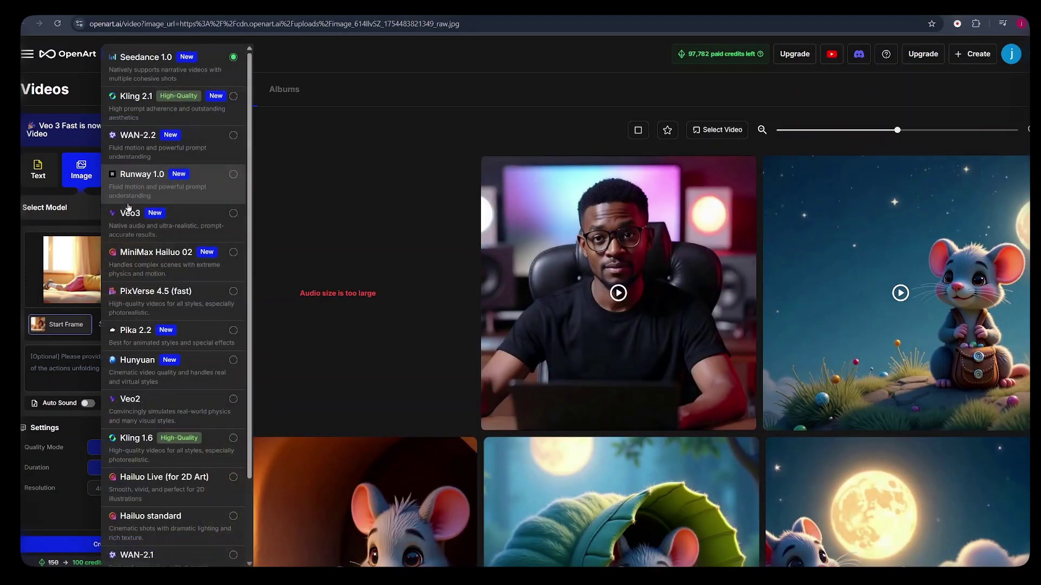
click(138, 96)
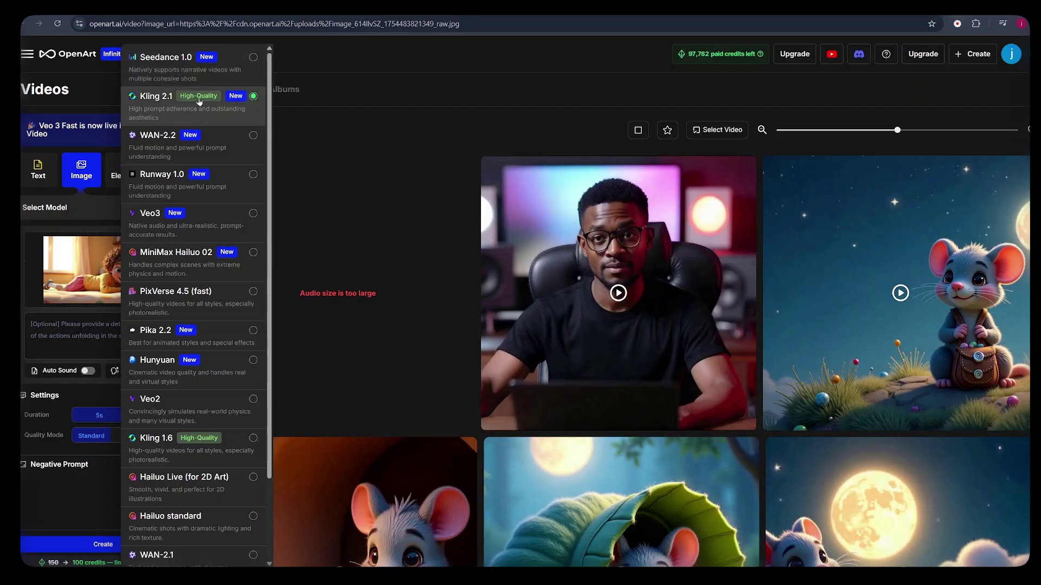
click(159, 96)
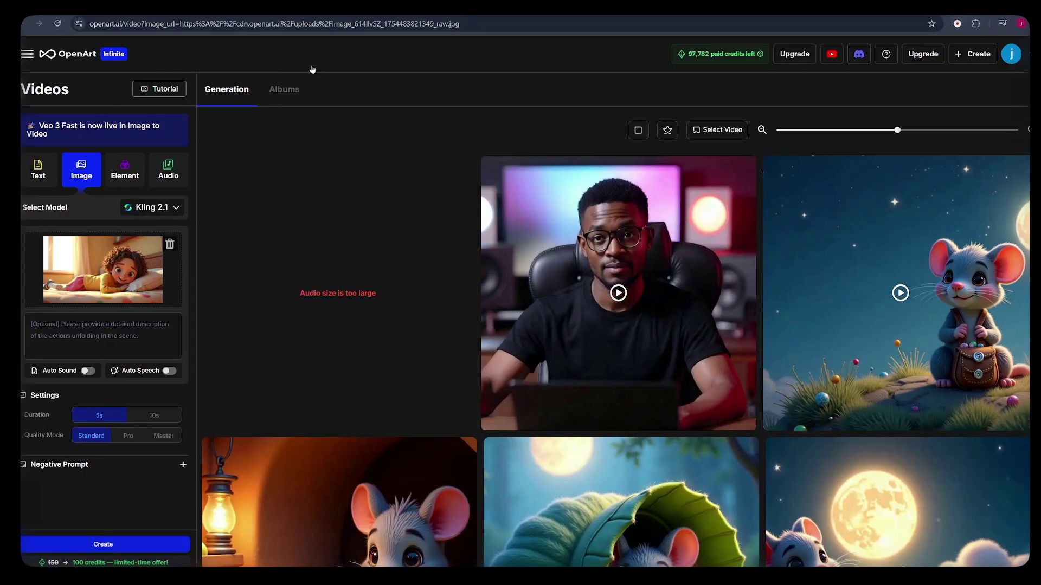
Copy ChatGPT's present-continuous Scene 1 prompt from "is waking up in bed" to "3D Pixar-style" and paste it as OpenArt's video description.
key(ctrl+Tab)
click(486, 228)
scroll(488, 271, down, 20)
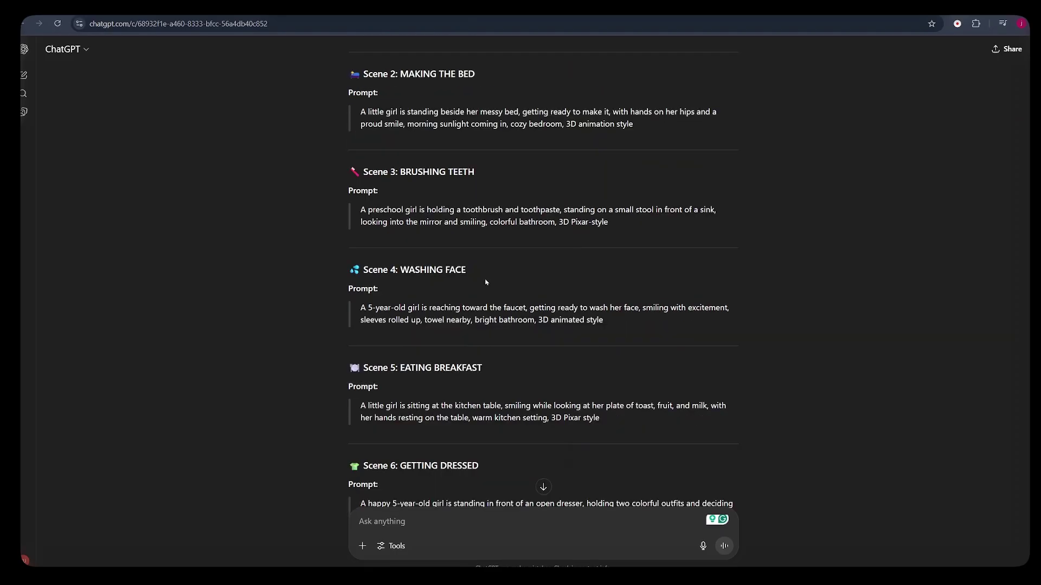
scroll(482, 279, up, 6)
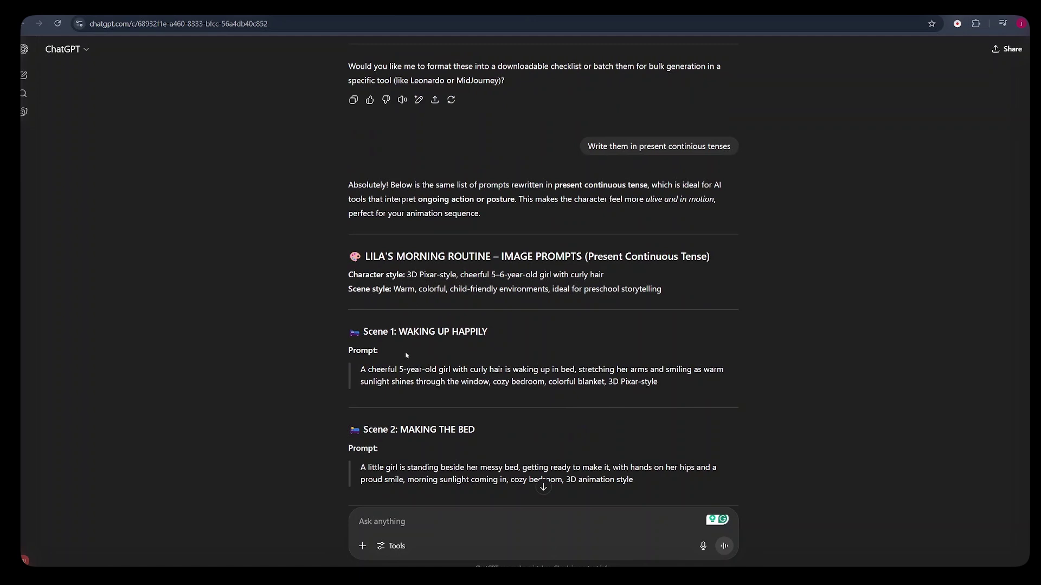
drag(504, 369, 657, 381)
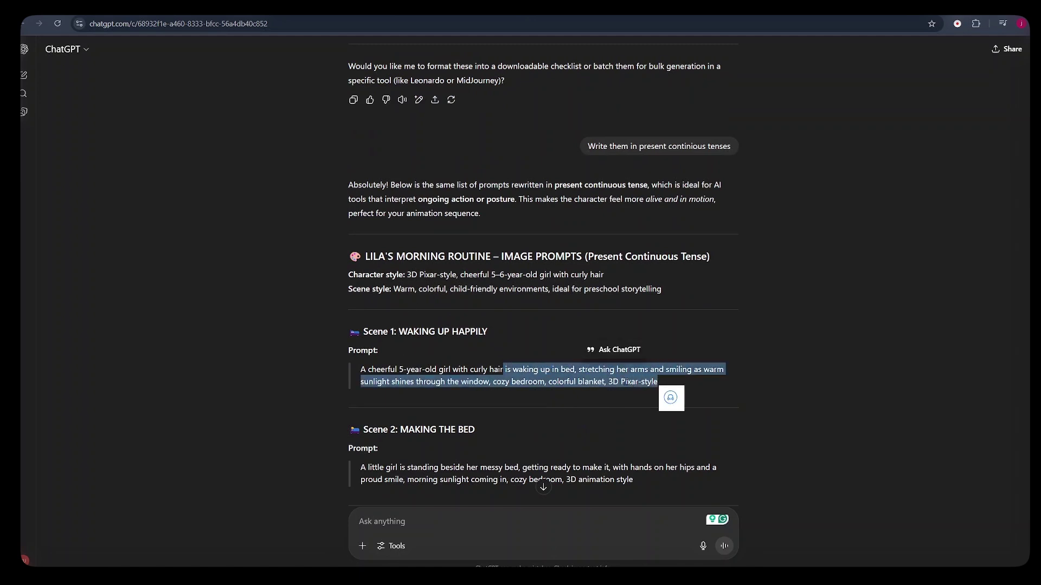
right_click(657, 381)
click(664, 390)
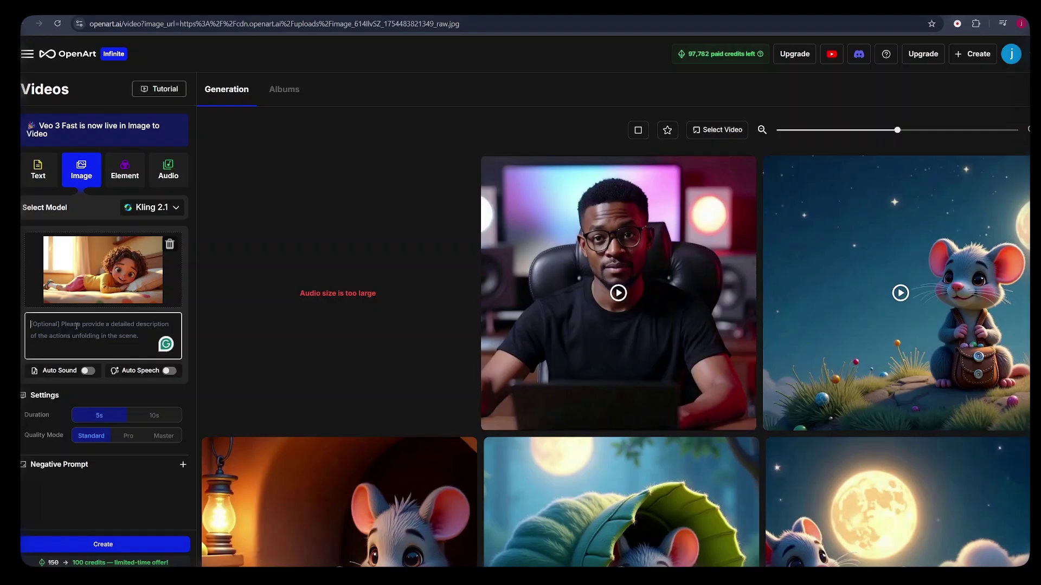
key(ctrl+v)
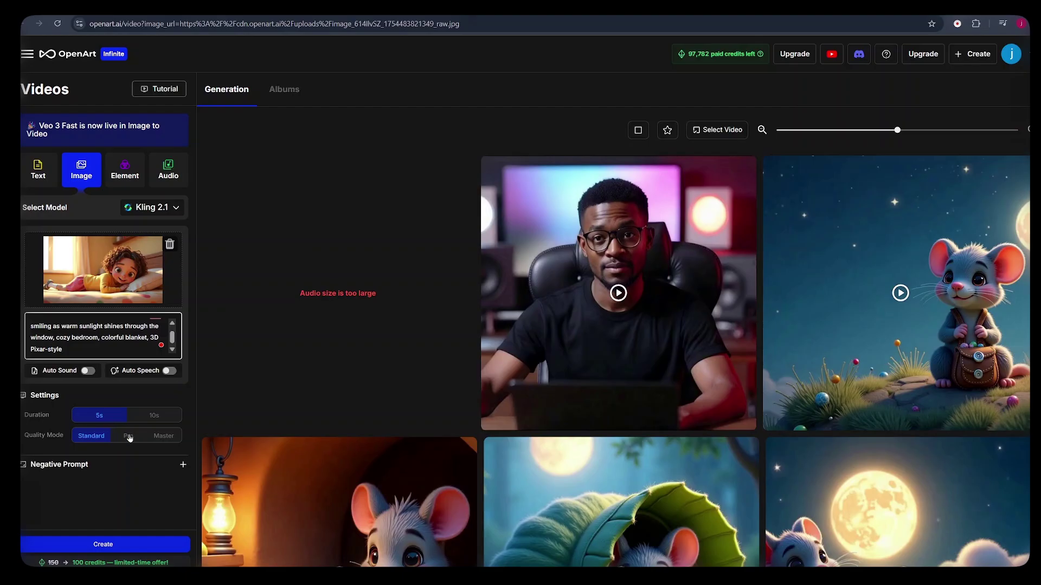
Set the quality mode to Master, add the negative prompt "blurry, weird hands, distorted" and generate the 5-second video.
click(163, 436)
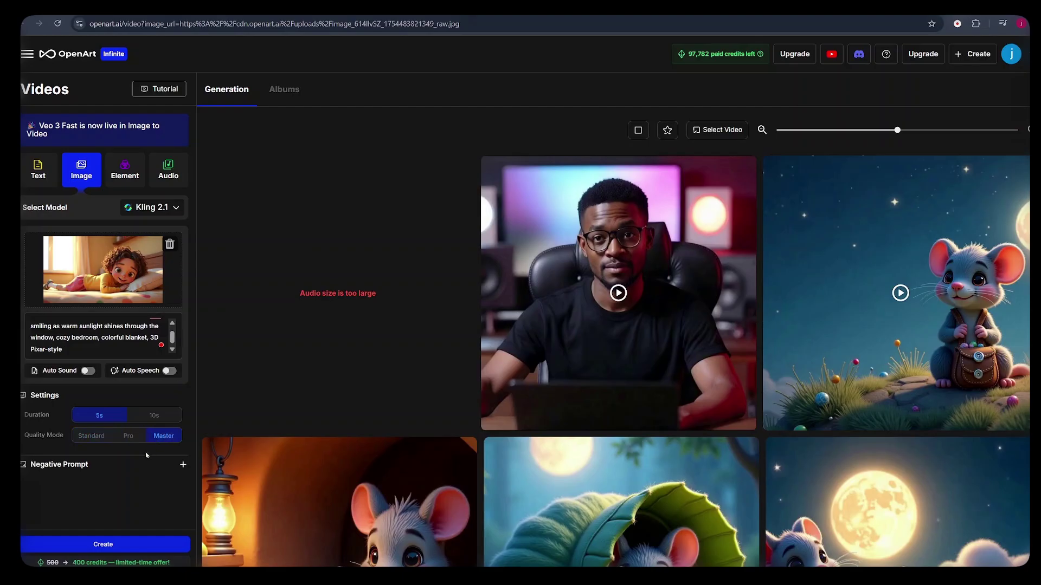
click(127, 471)
click(114, 484)
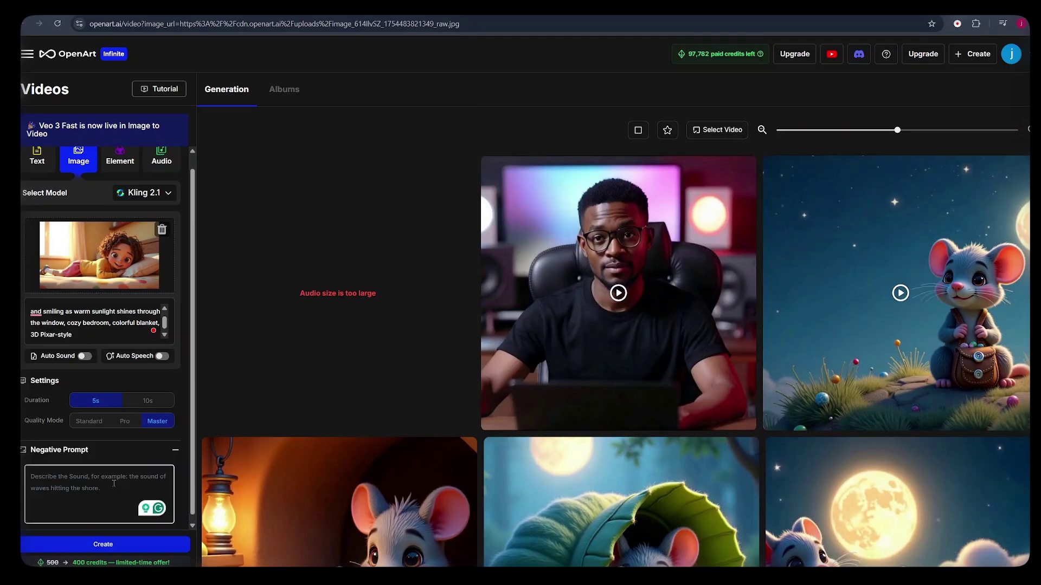
key(ctrl+v)
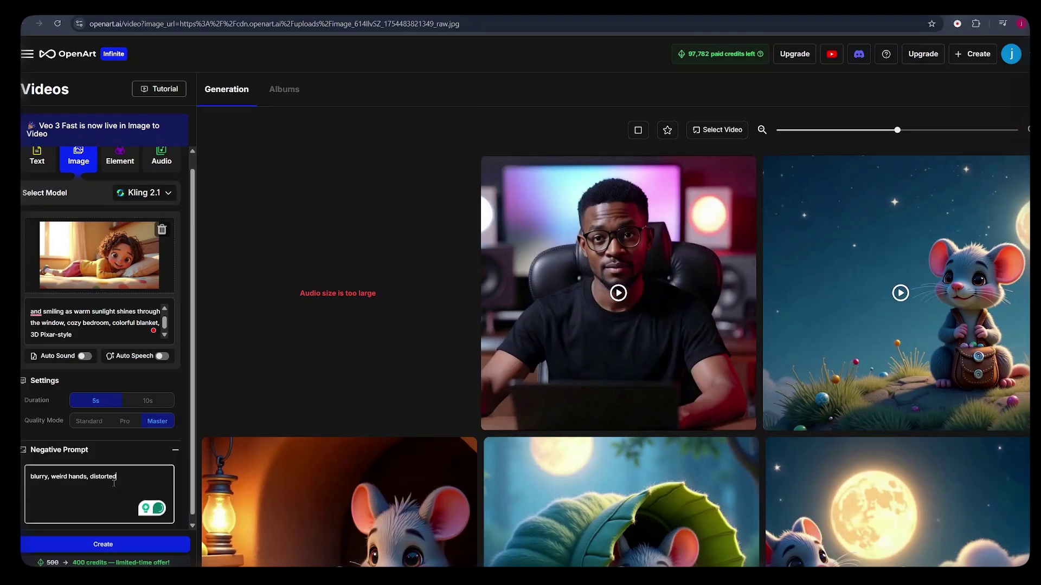
click(124, 546)
Play the generated waking-up video and download it.
click(275, 387)
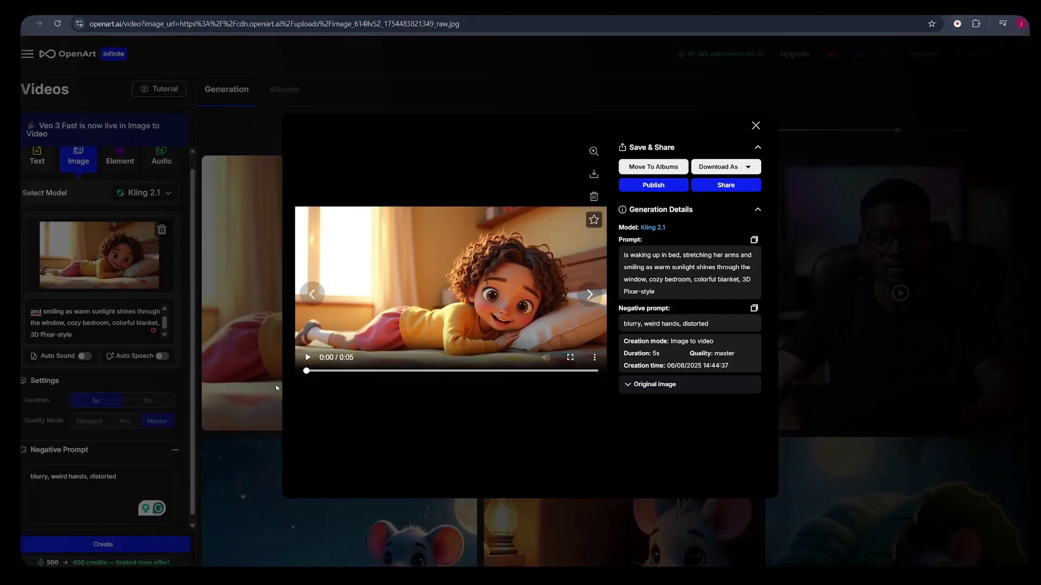
click(305, 358)
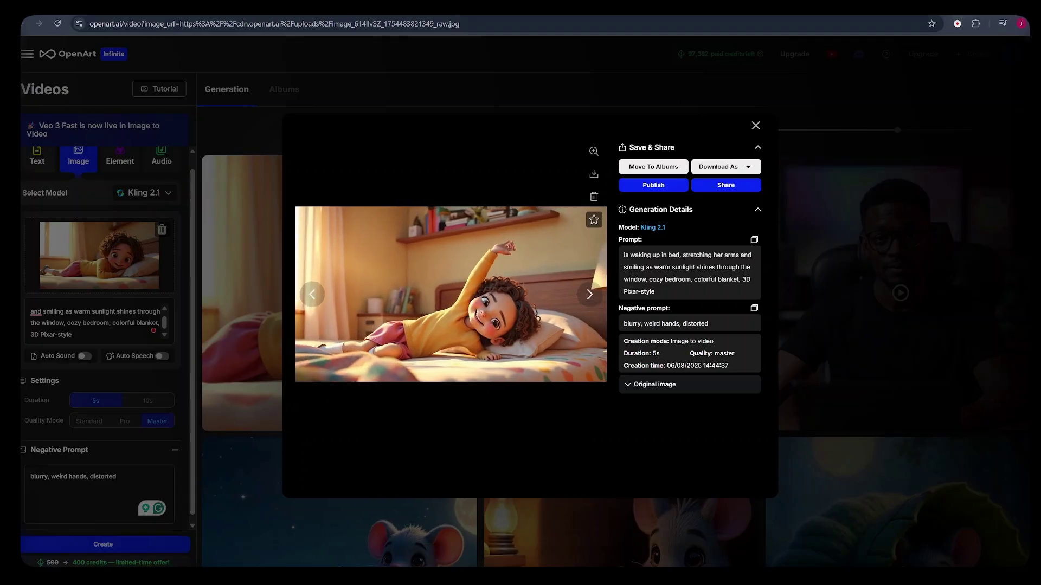
mouse_move(459, 326)
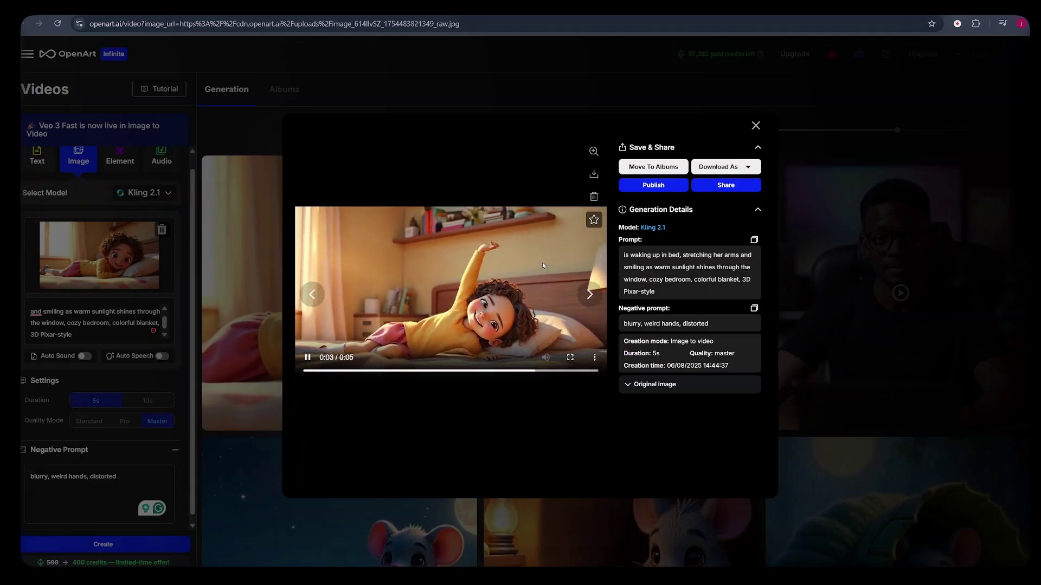
click(594, 175)
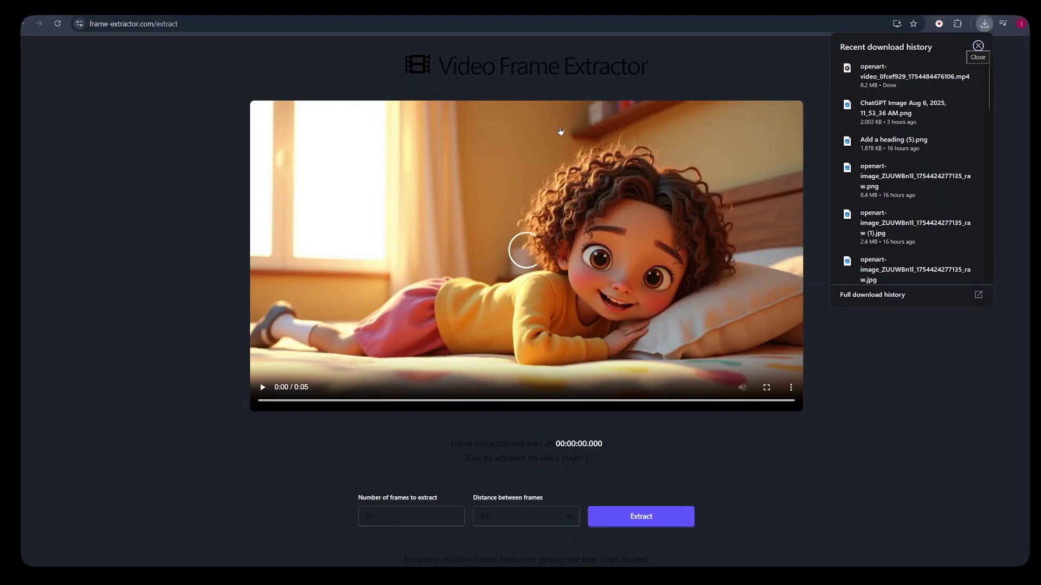
In Video Frame Extractor, extract frames starting near the clip's end at 00:00:04.964 and download the first one, showing the raised arm.
drag(402, 400, 790, 425)
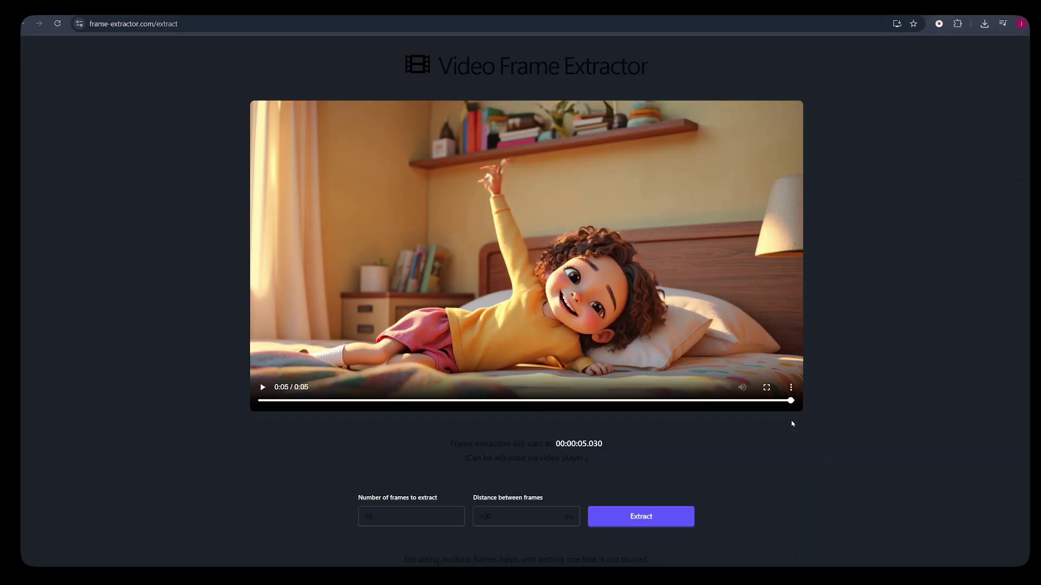
click(778, 400)
click(640, 522)
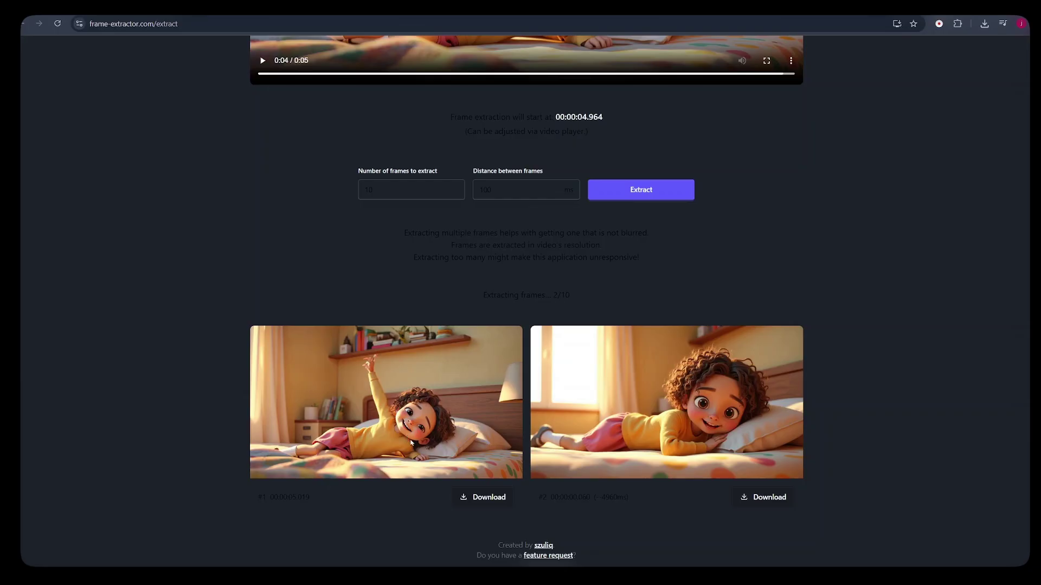
click(486, 499)
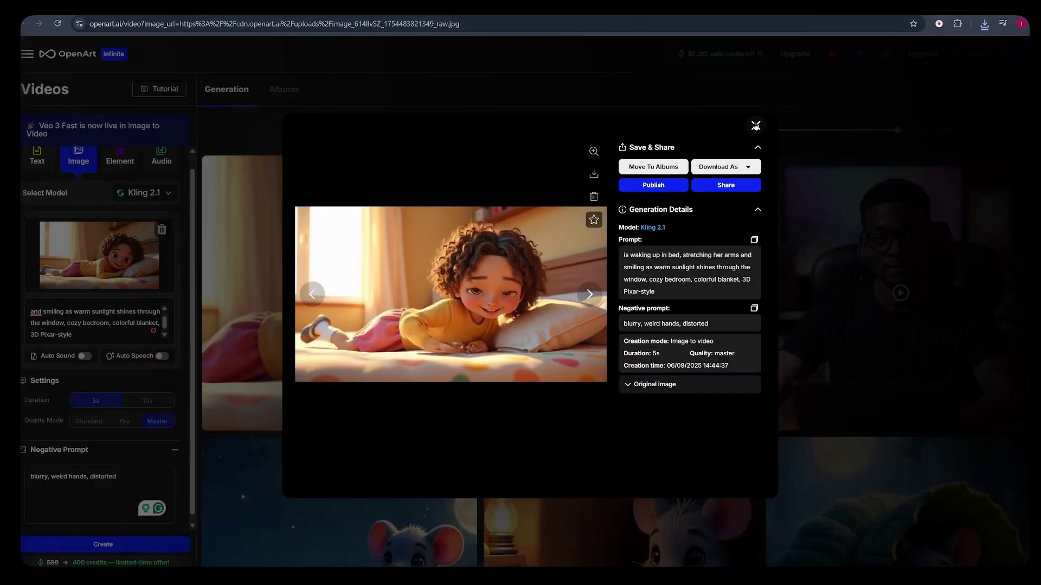
Back in OpenArt, replace the video's source image with the downloaded frame-1.png.
click(117, 259)
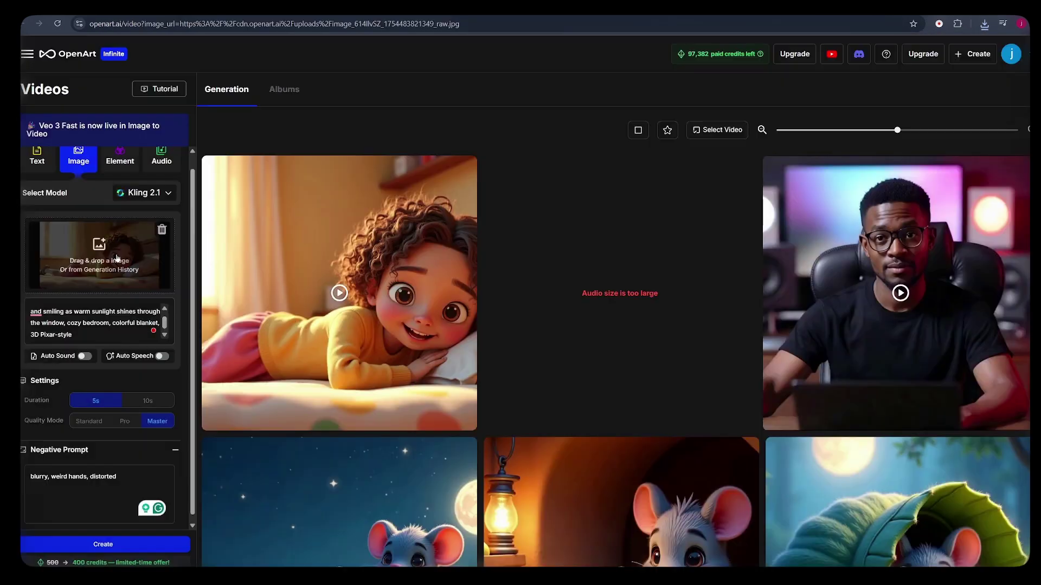
click(161, 231)
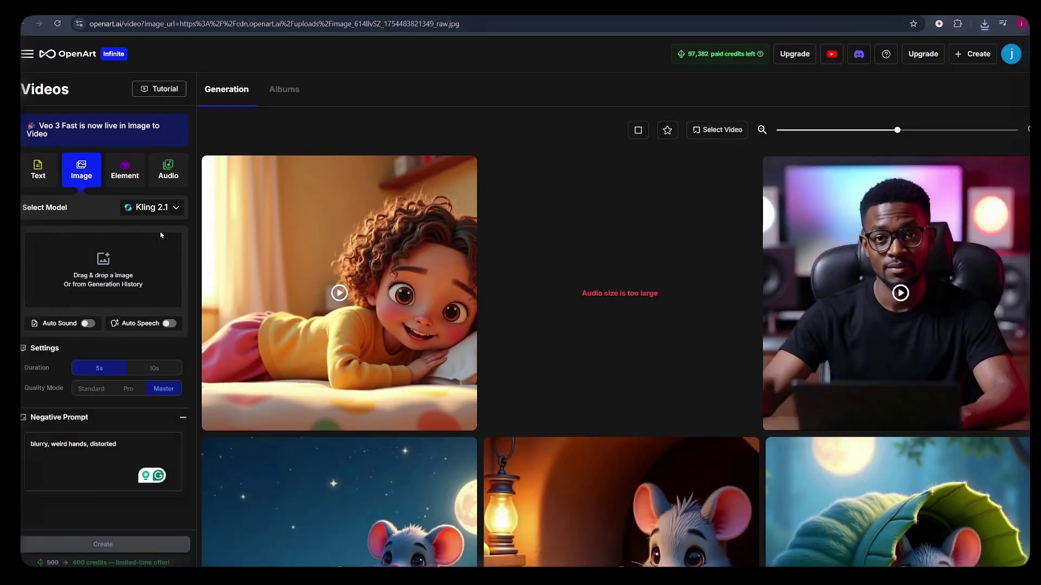
click(984, 24)
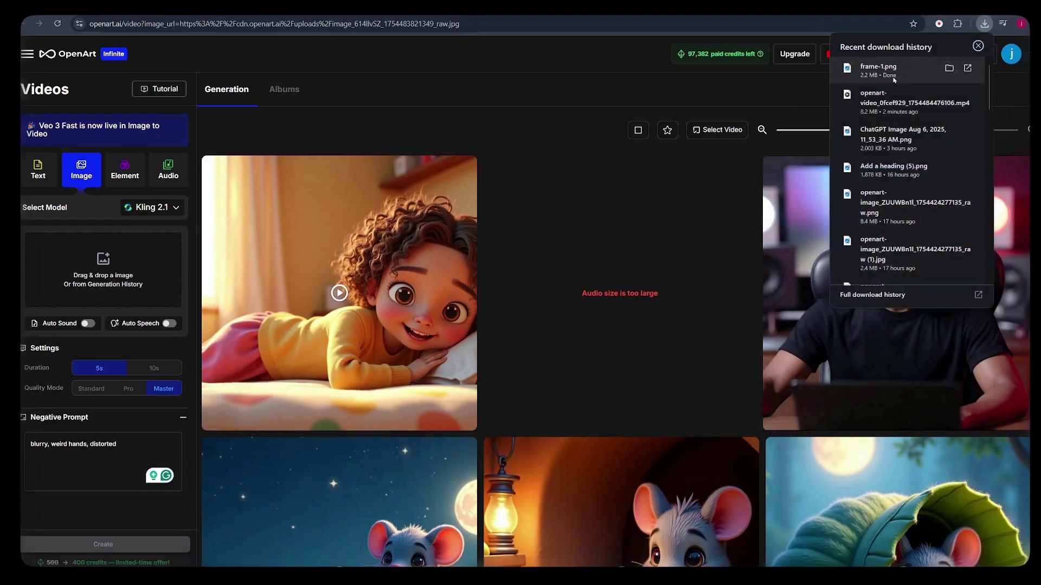
drag(878, 69, 103, 271)
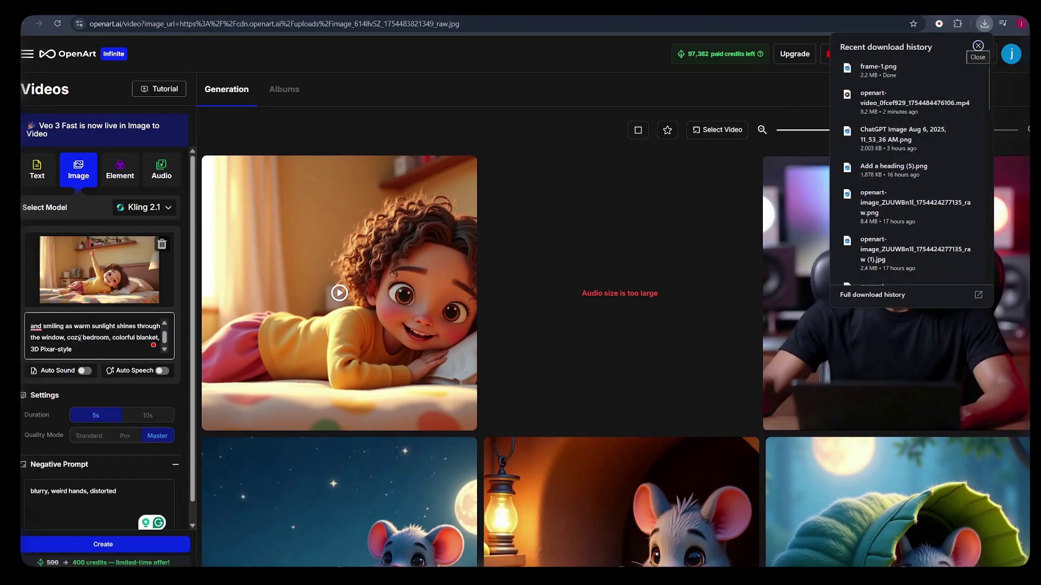
Replace the prompt with "she gets down from her bed and begins to prepare it, arranging the blankets and pillows nicely in order" and generate the video.
click(46, 324)
drag(46, 324, 26, 315)
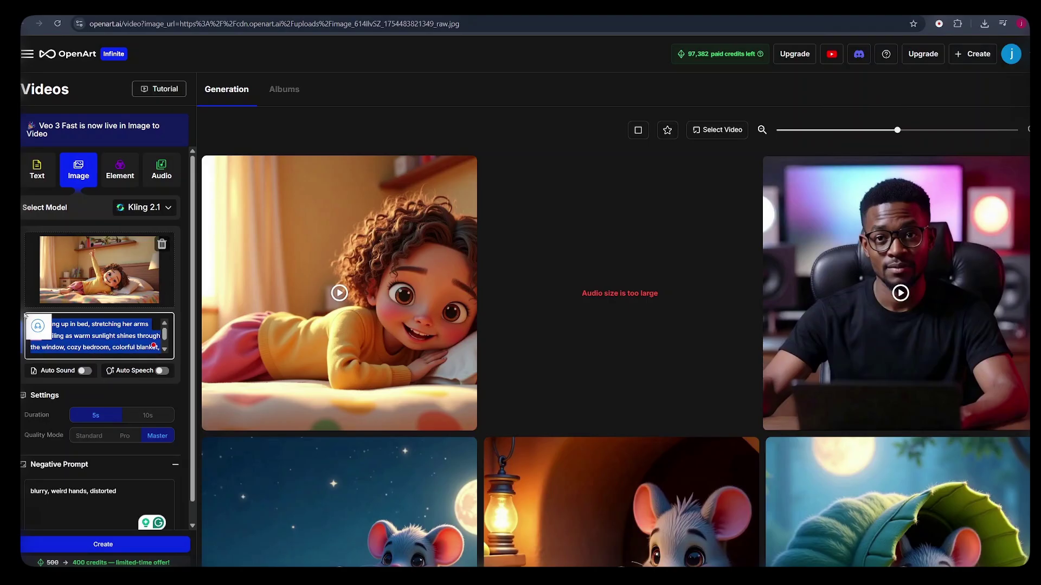
scroll(91, 342, down, 1)
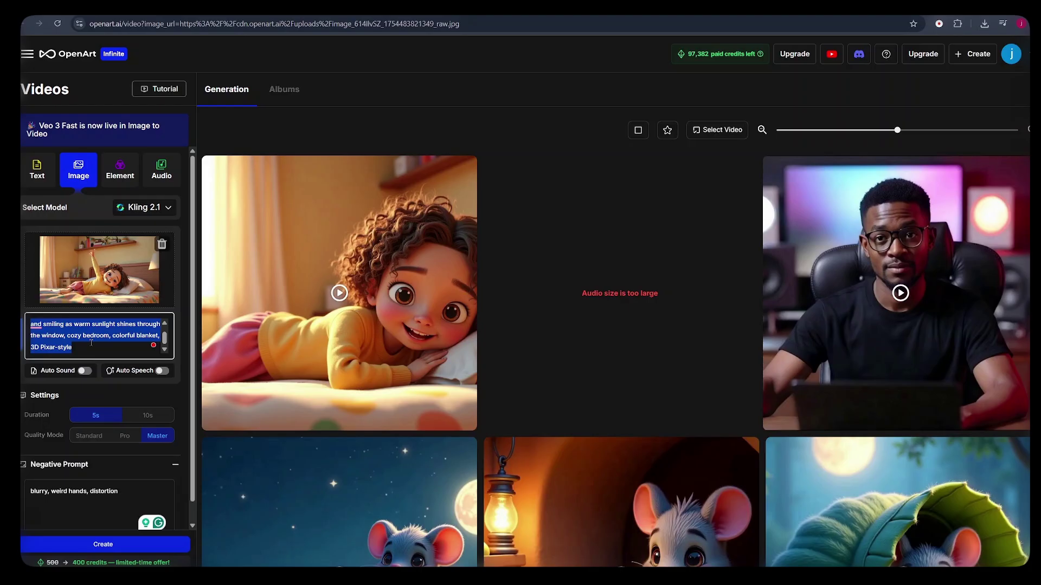
text(she gets down from her bed and begins to prepare it, arranging the blankets and pillows nicely in order)
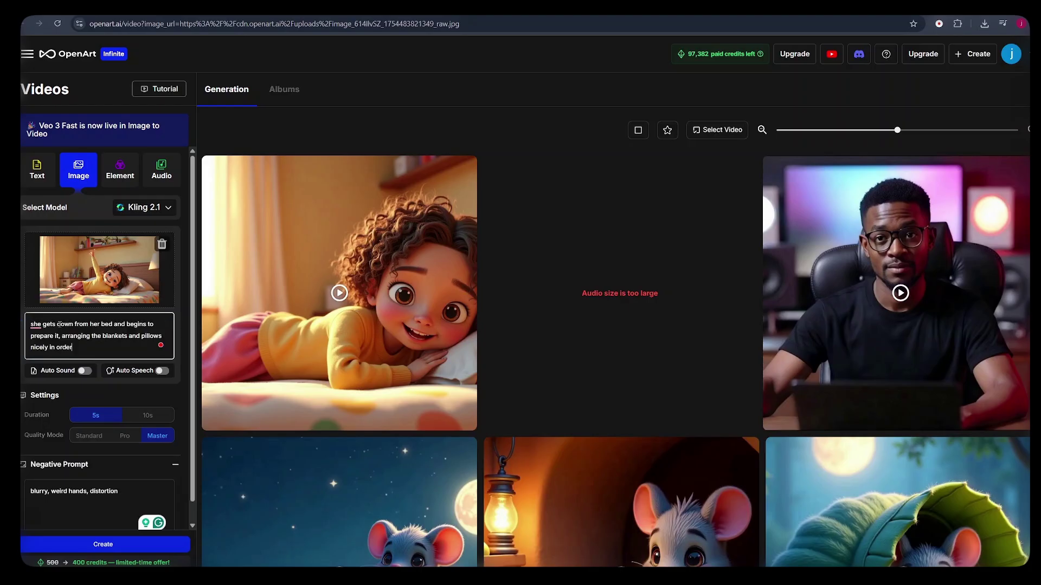
click(100, 546)
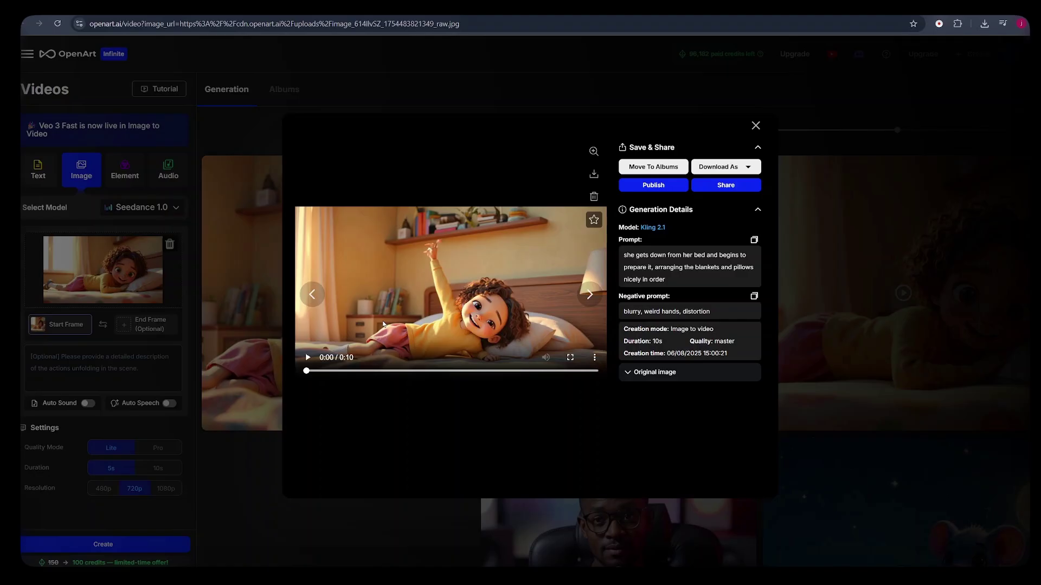
Play the 10-second and 5-second bed-making videos, and download the 5-second version.
click(307, 358)
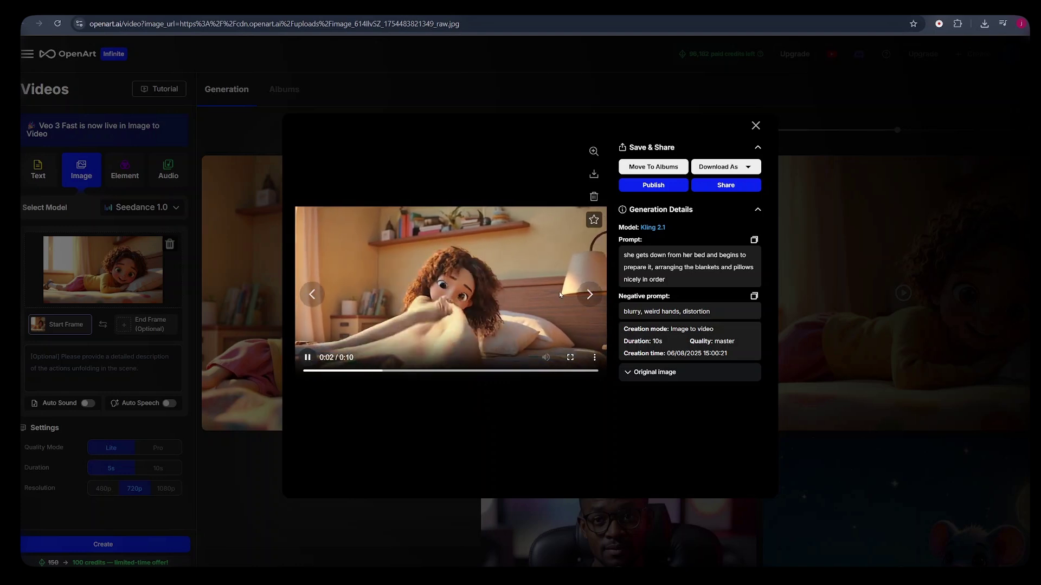
click(590, 298)
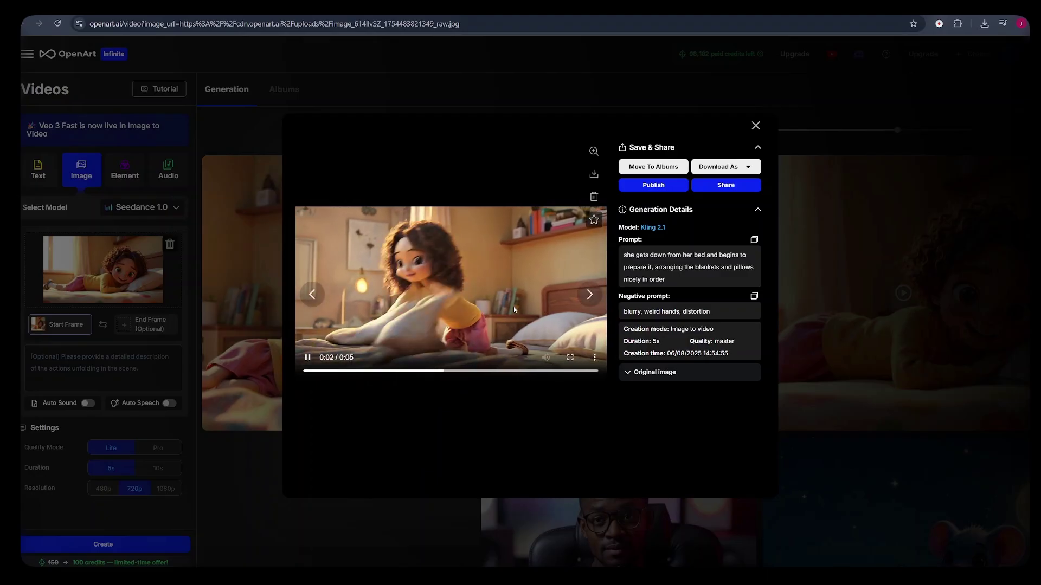
click(452, 320)
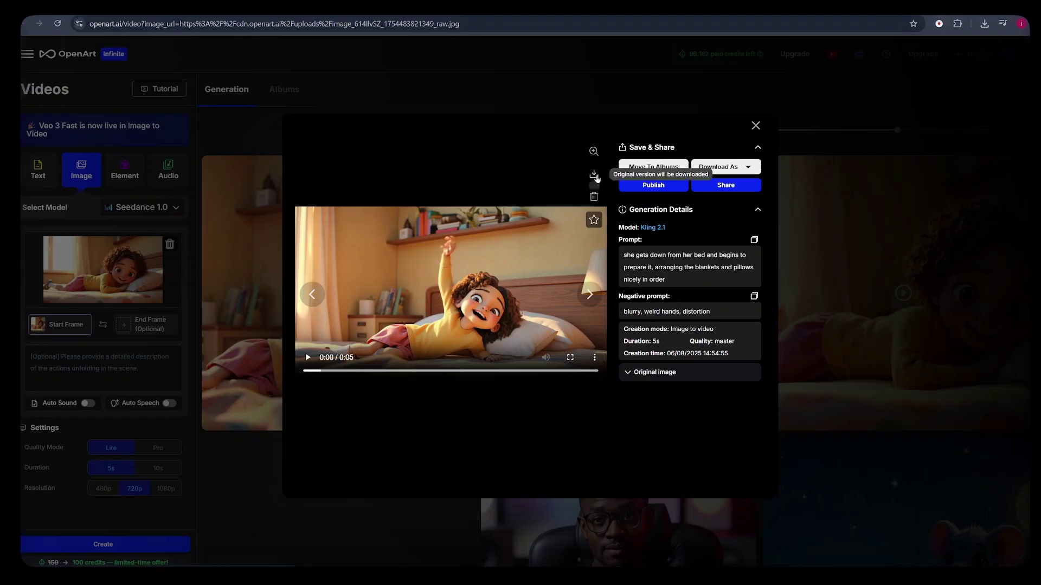
click(595, 175)
drag(510, 372, 595, 372)
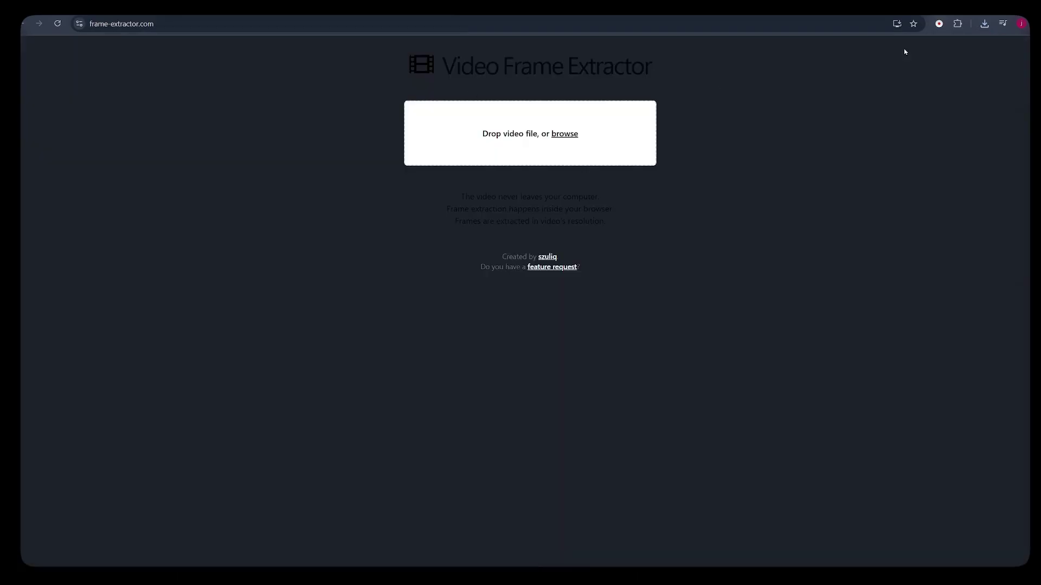
In Video Frame Extractor, load the downloaded bed-making video, extract frames starting at 00:00:04.960 and download the first one.
click(984, 23)
drag(913, 76, 542, 142)
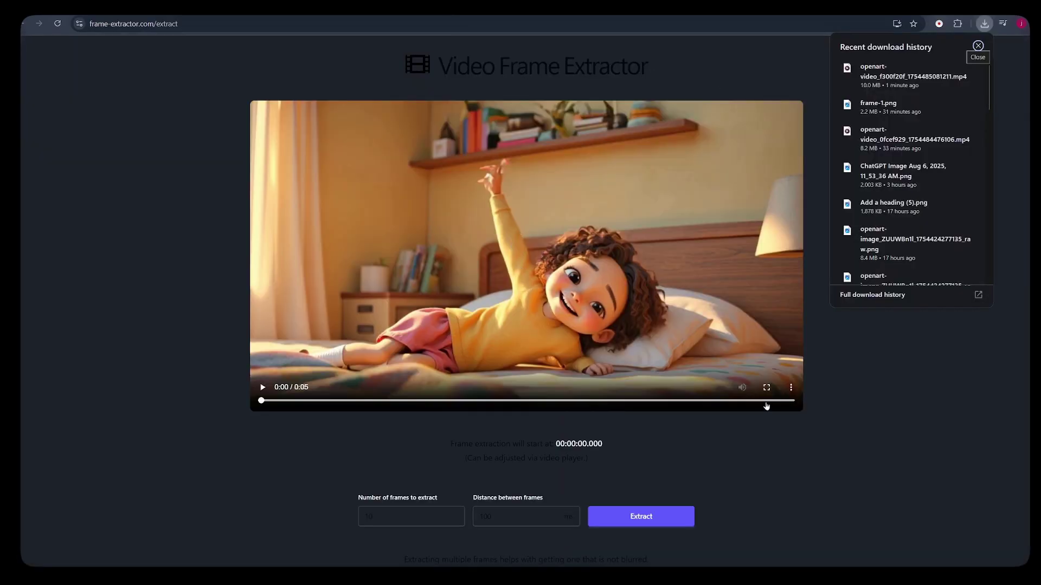
click(766, 401)
click(674, 519)
scroll(410, 438, down, 6)
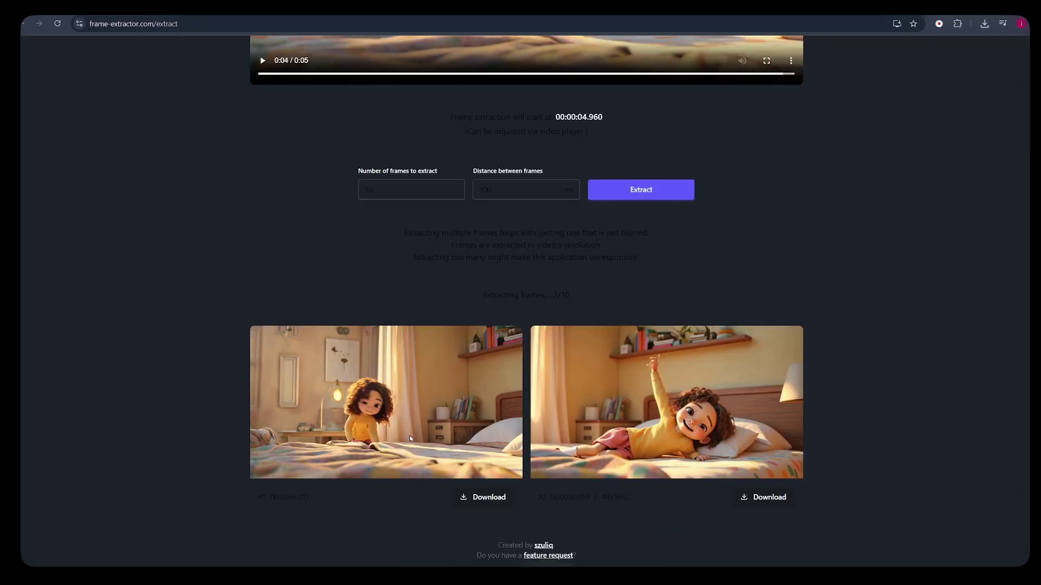
click(483, 497)
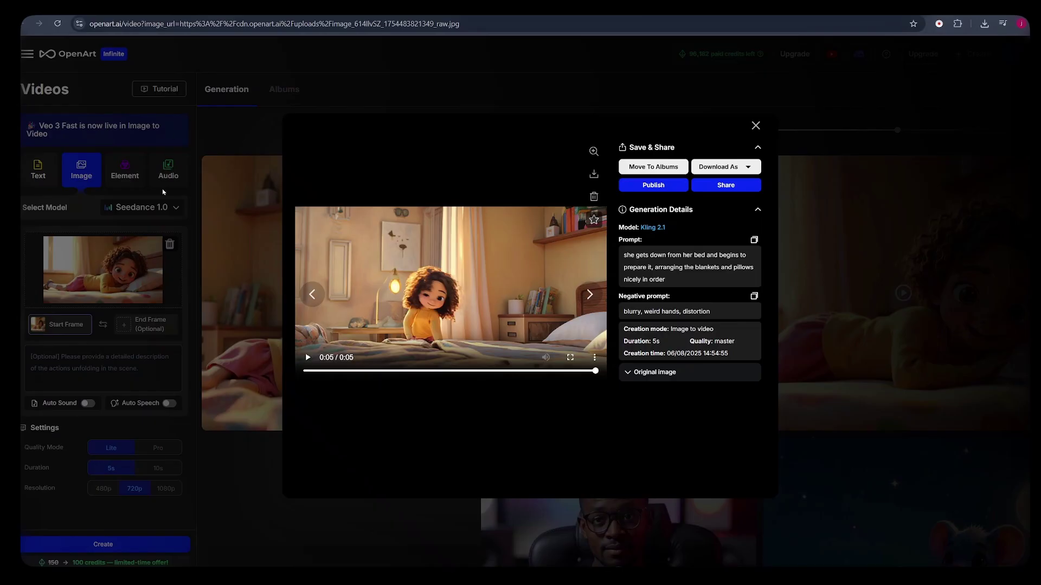
Back in OpenArt, close the preview and replace the video's source image with frame-1 (1).png.
click(161, 189)
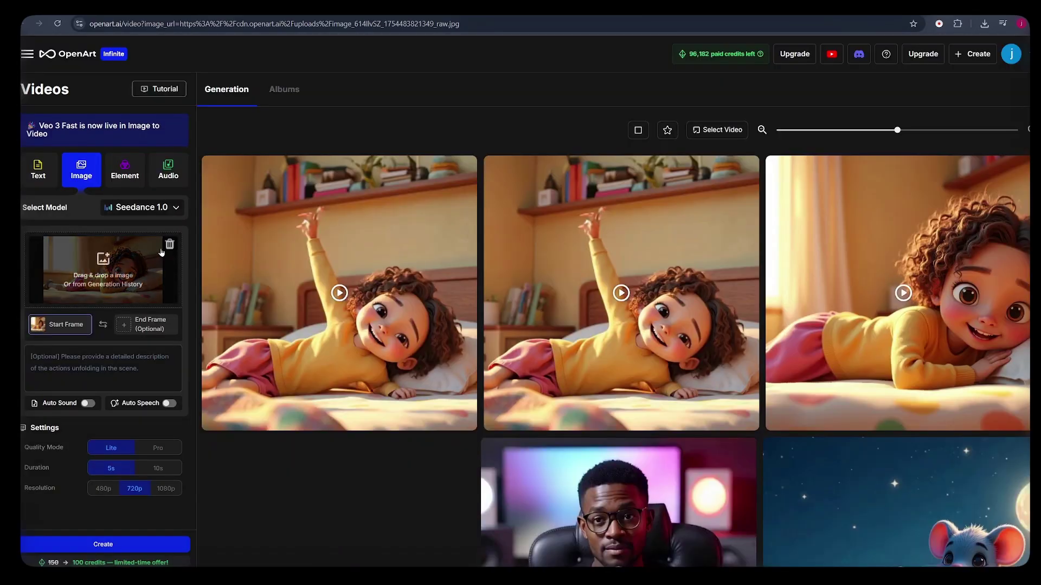
click(170, 244)
click(984, 24)
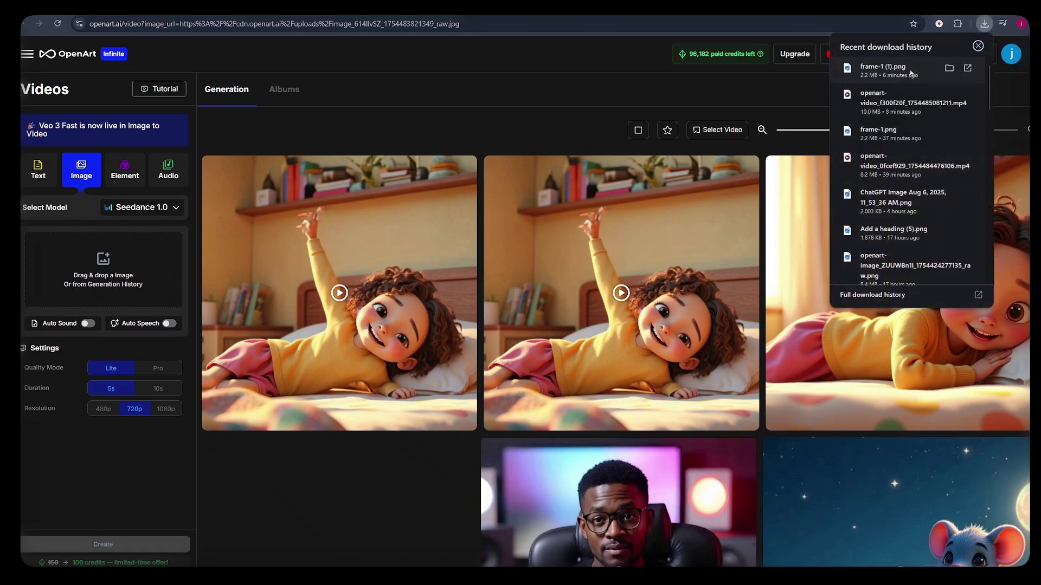
drag(878, 70, 103, 266)
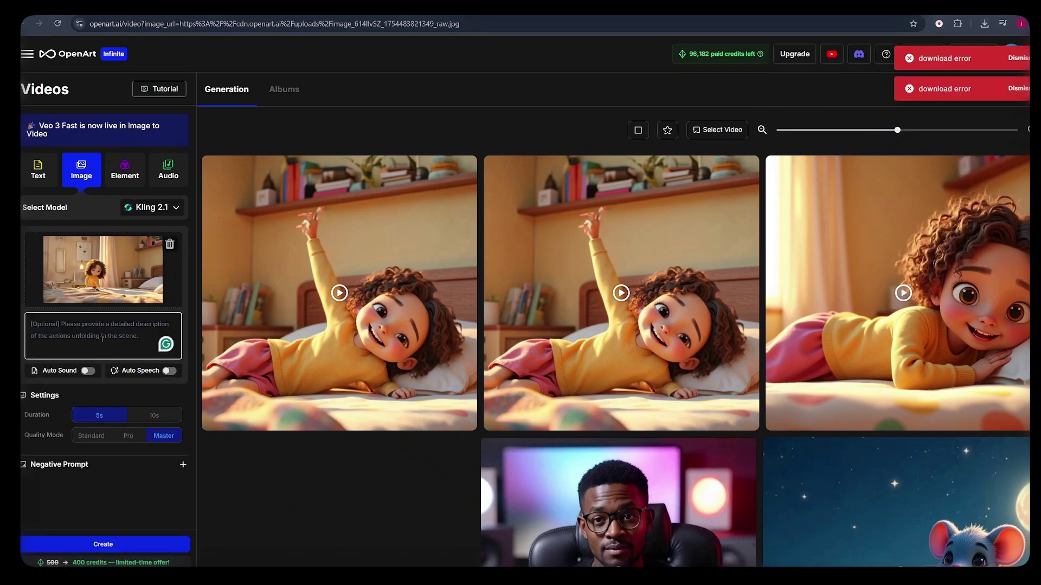
Generate a video with the prompt "She leaves the bedroom and goes to the bathroom while the camera follows her from behind" and play it.
click(101, 339)
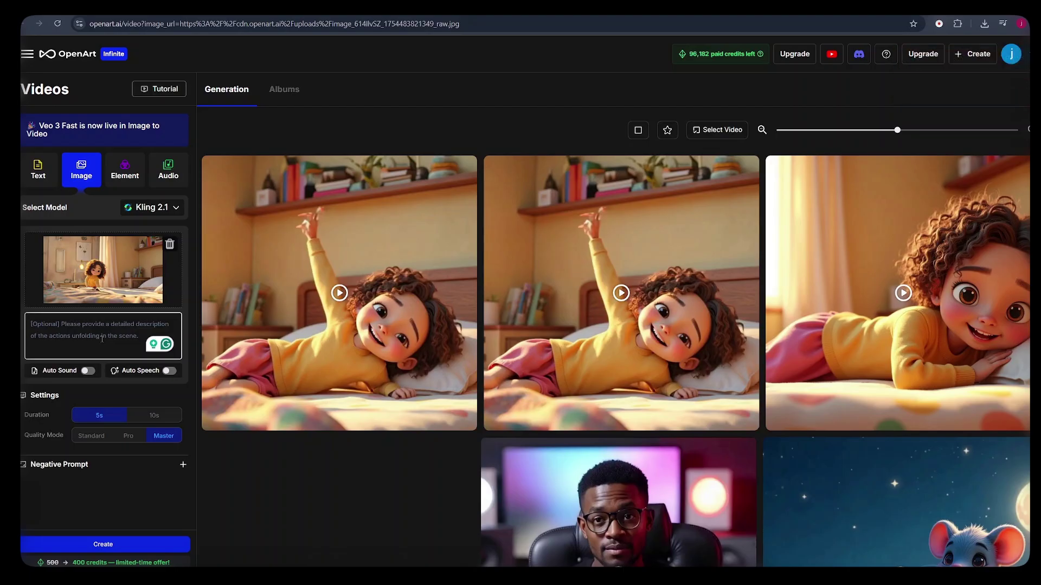
text(She leaves the bedroom and goes to the bathroom while the camera follows her from behind)
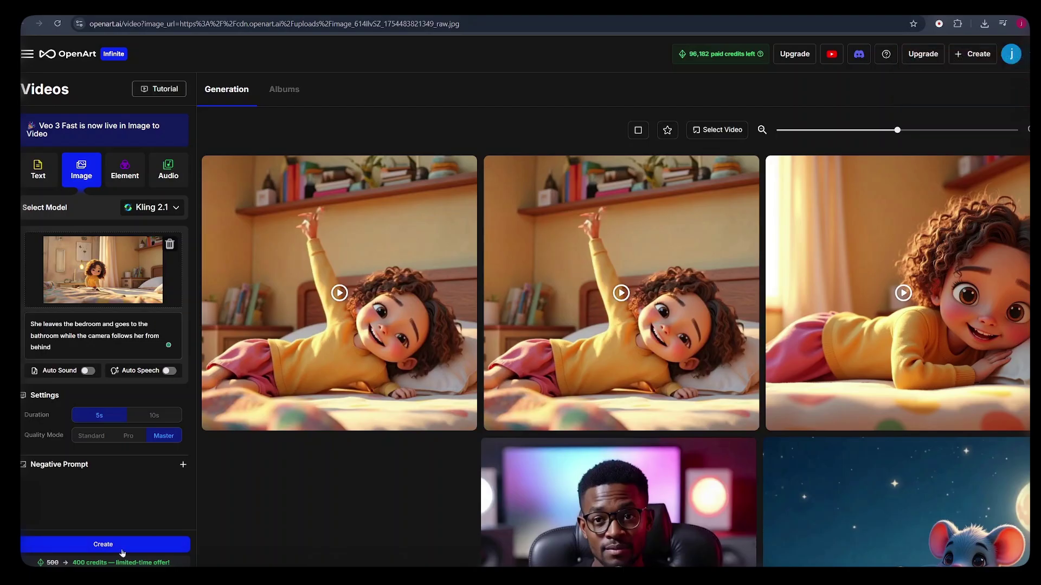
click(120, 545)
click(293, 371)
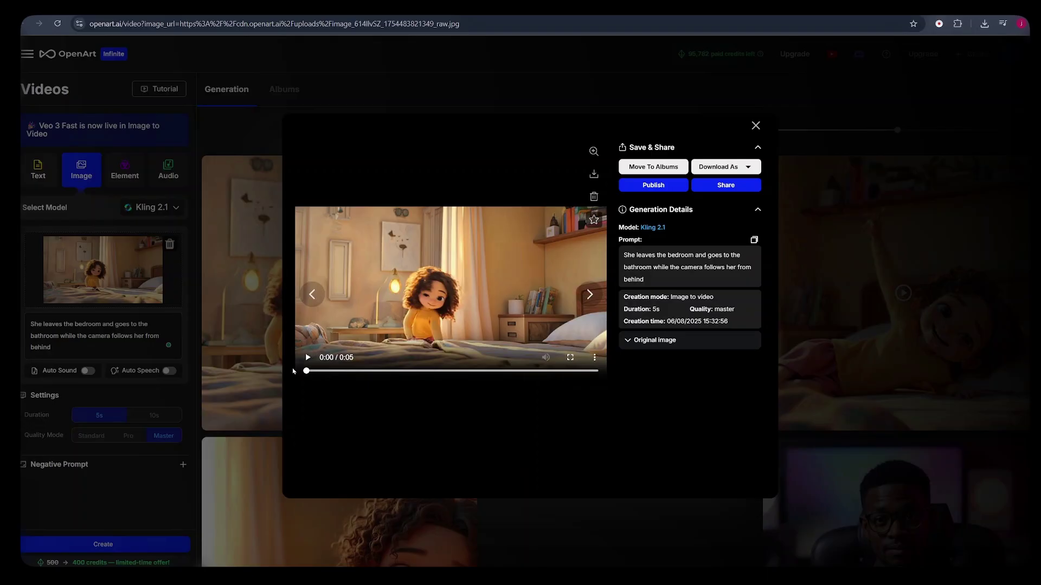
click(308, 357)
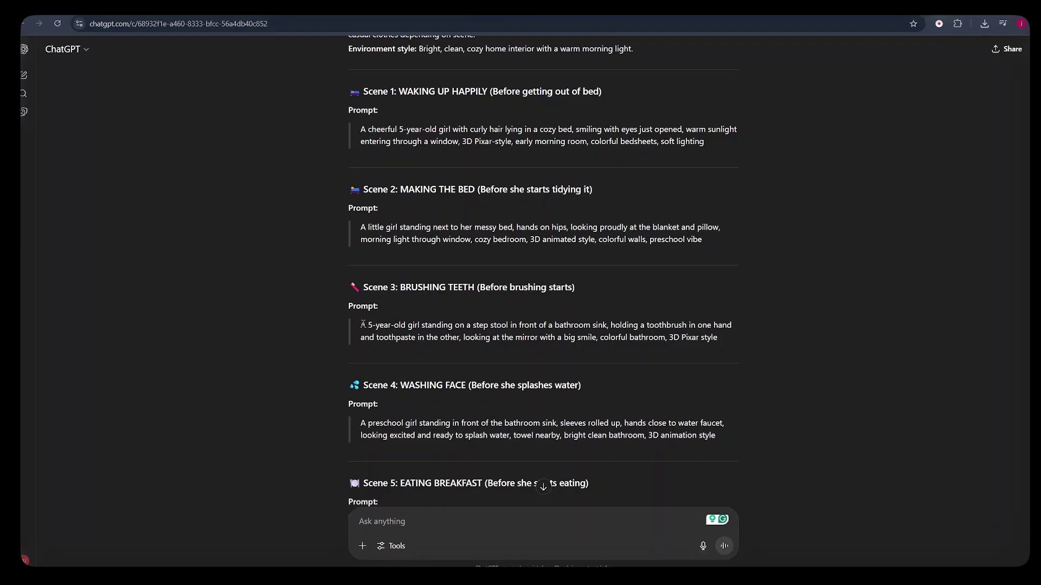
In ChatGPT, copy the Scene 3 BRUSHING TEETH image prompt.
drag(361, 324, 754, 351)
right_click(658, 338)
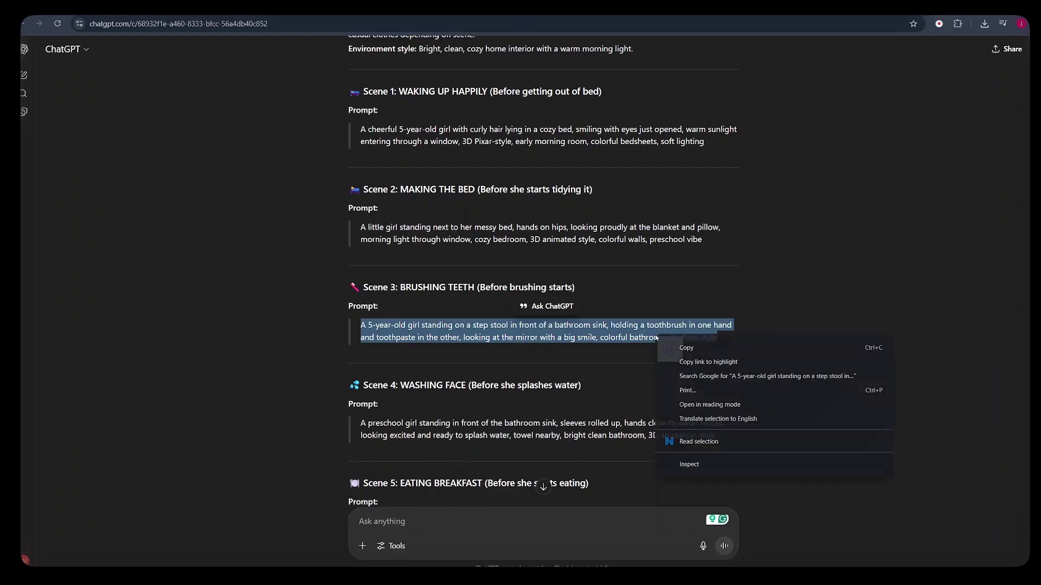
click(674, 347)
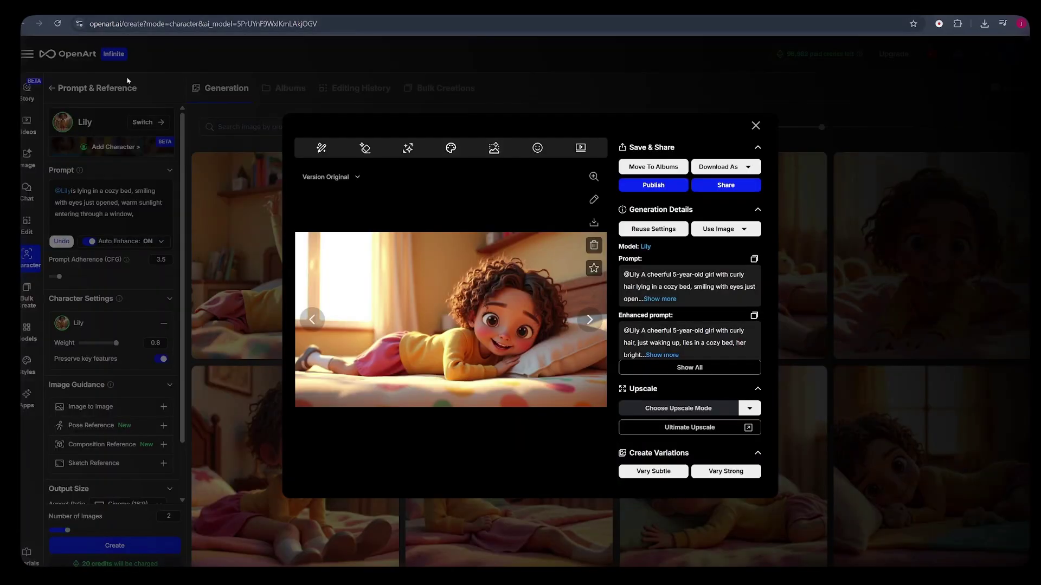
click(755, 126)
drag(77, 191, 136, 224)
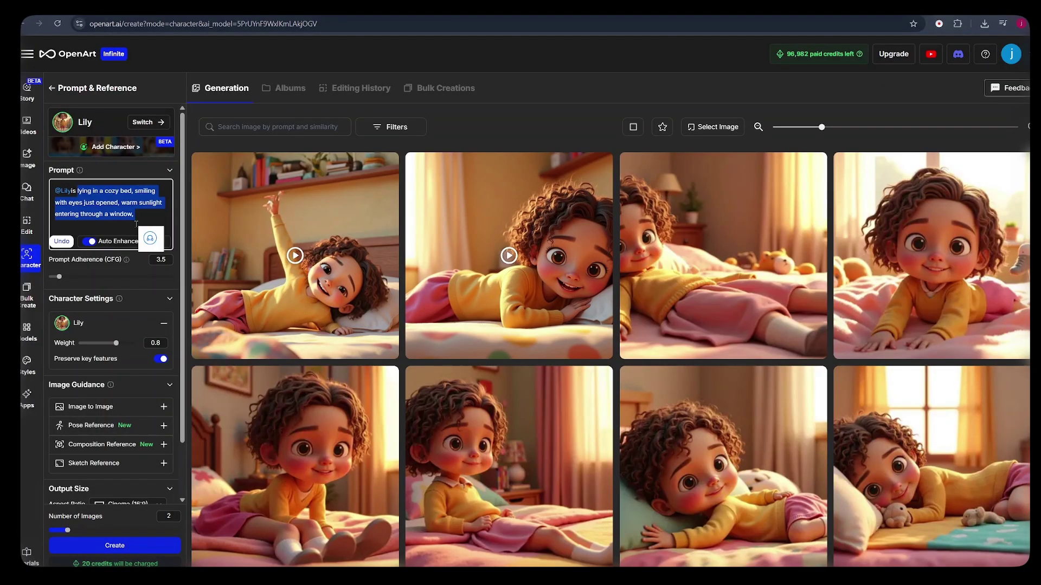
key(ctrl+v)
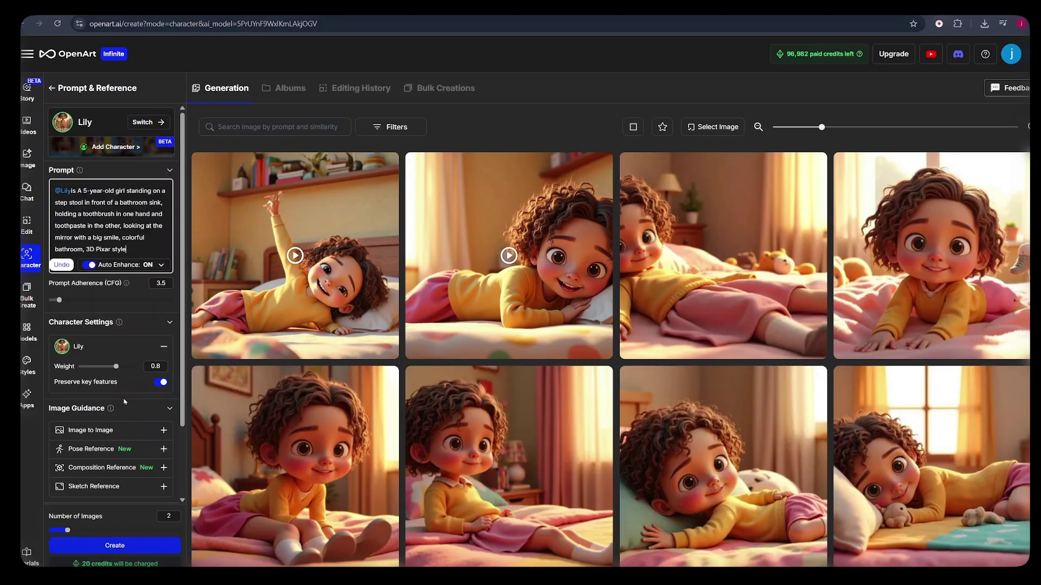
scroll(108, 380, down, 2)
click(100, 552)
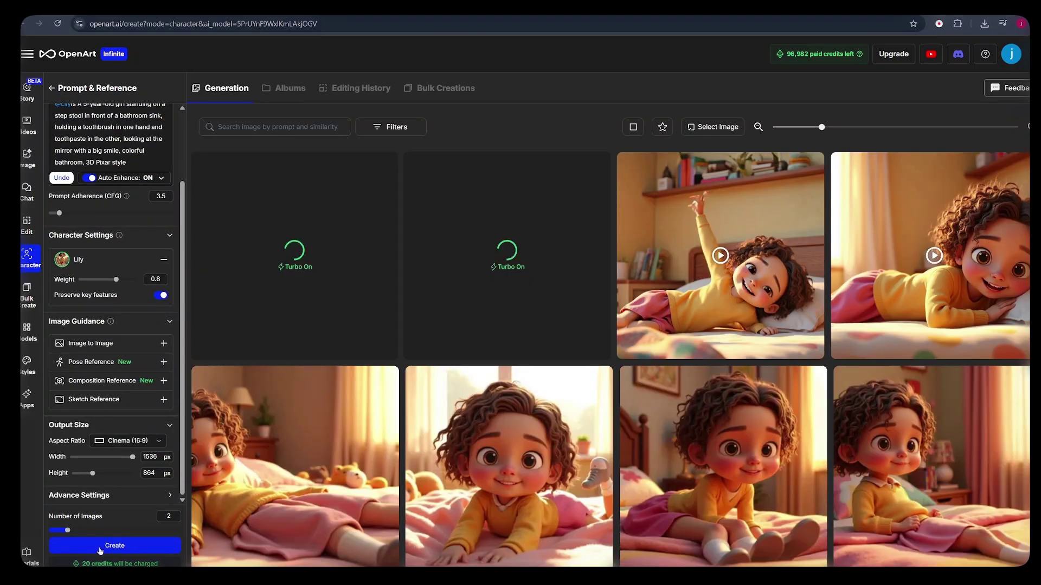
Send the generated bathroom image with the toothbrush to video creation and choose the Kling 2.1 model.
click(484, 355)
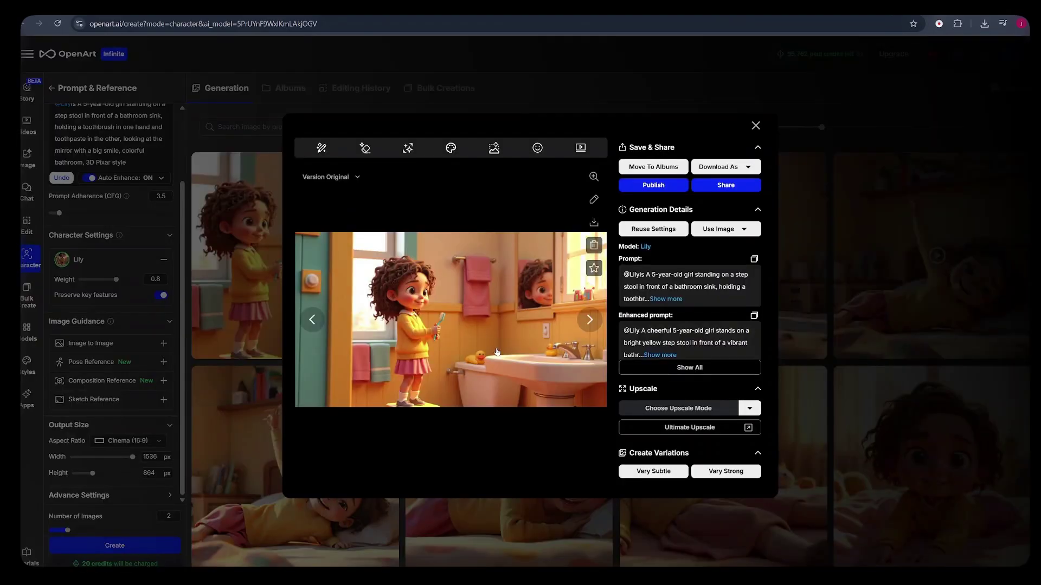
click(580, 149)
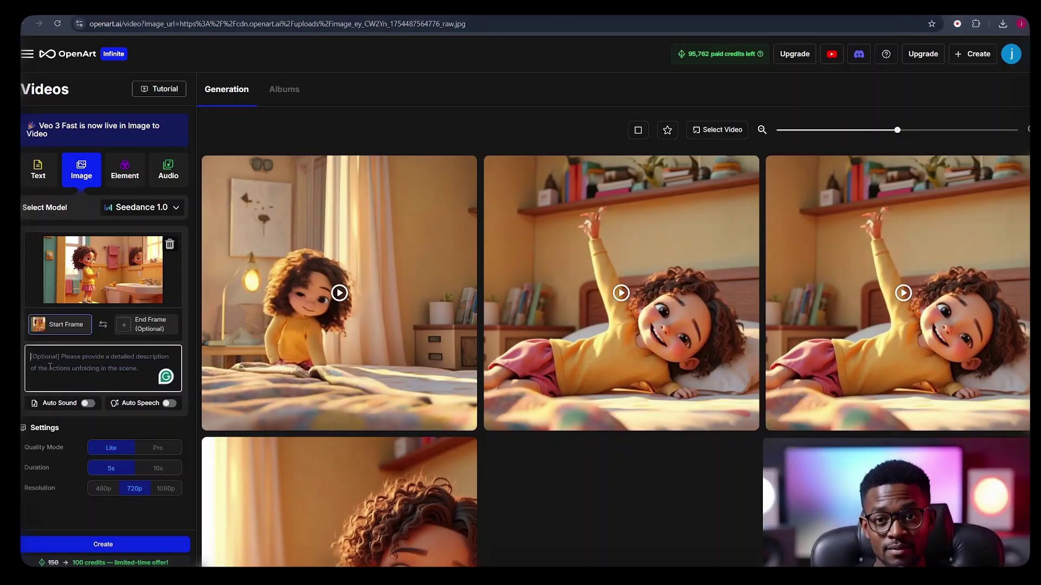
click(142, 207)
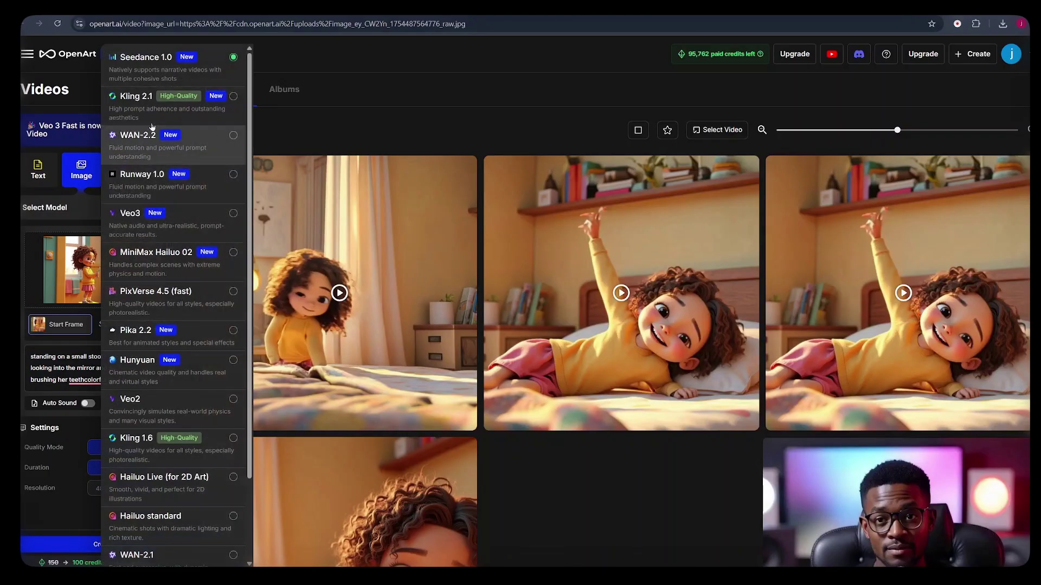
click(142, 98)
Add the negative prompt "blurry, weird movements, ai hands, distortion" and generate the 5-second tooth-brushing video.
click(83, 471)
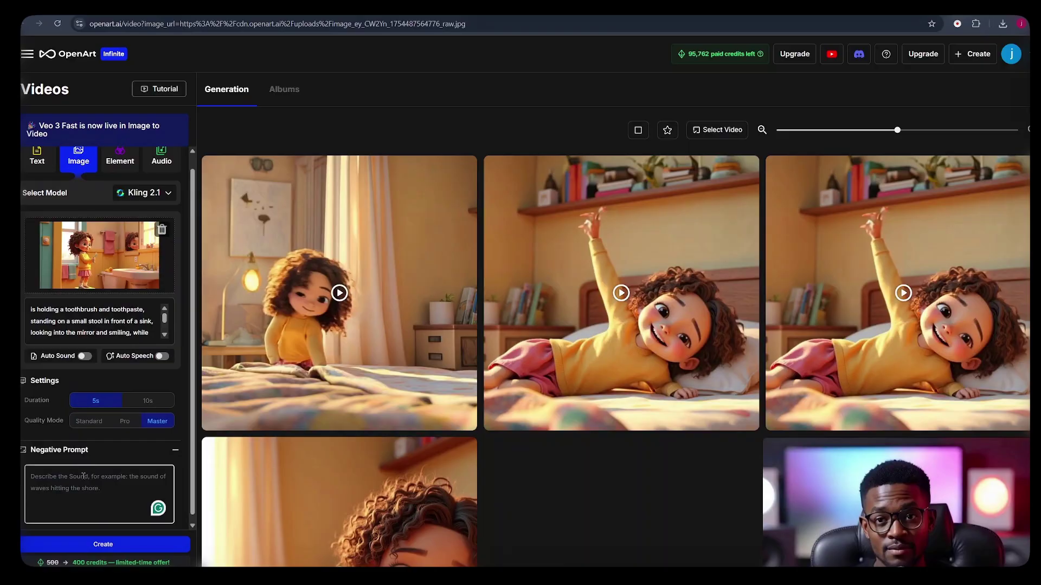
key(ctrl+v)
click(102, 545)
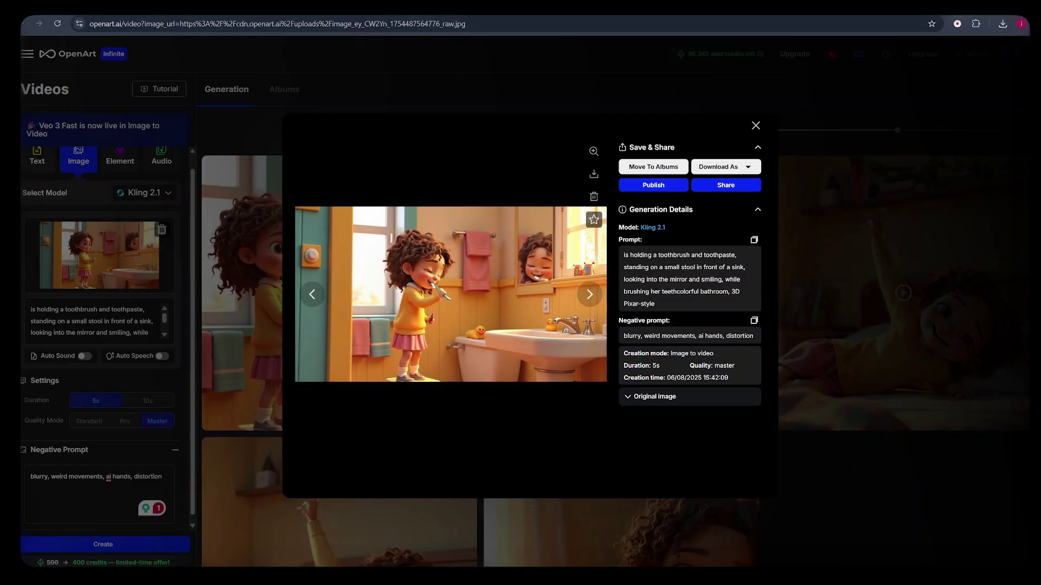
Download the tooth-brushing video and, in Video Frame Extractor, extract its frames starting at 00:00:04.833 and download the first one.
click(593, 175)
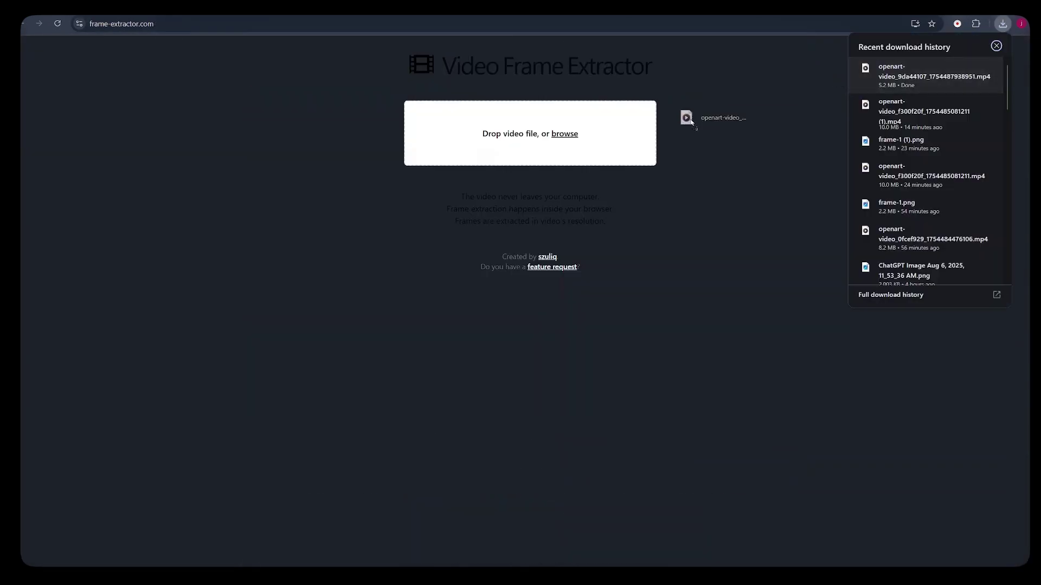
drag(932, 73, 521, 143)
click(748, 401)
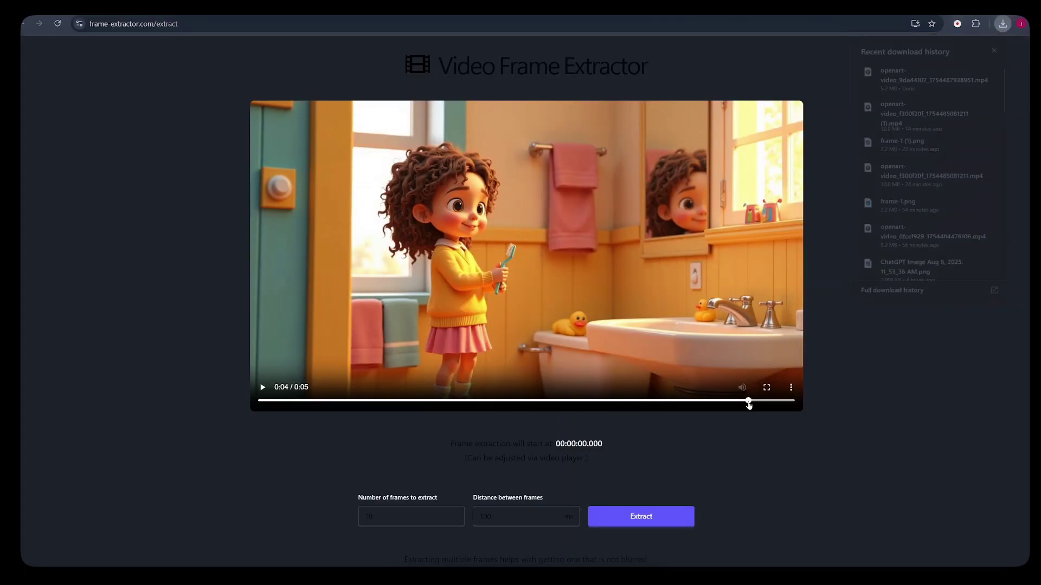
drag(749, 401, 769, 401)
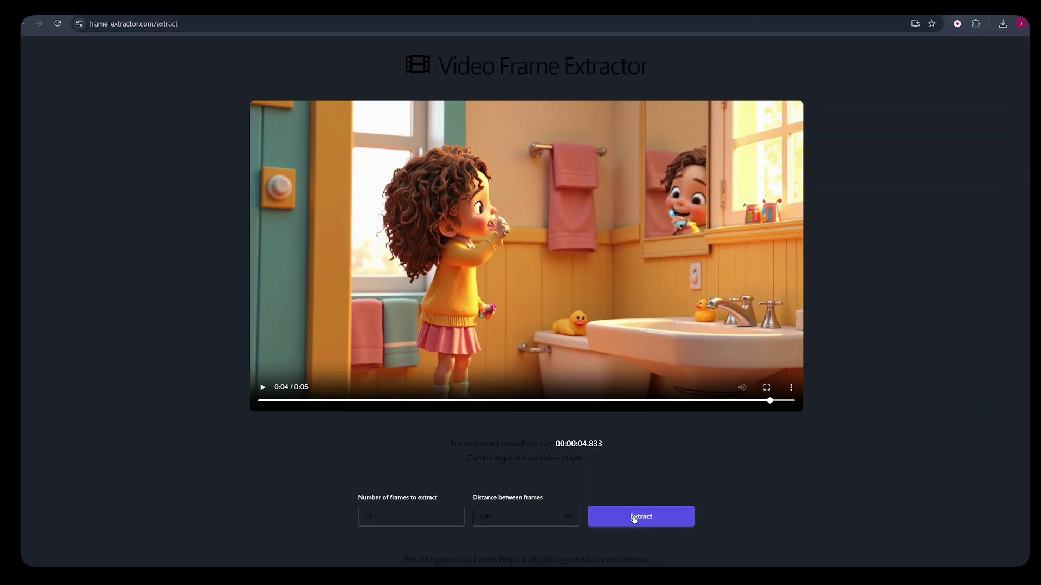
click(634, 518)
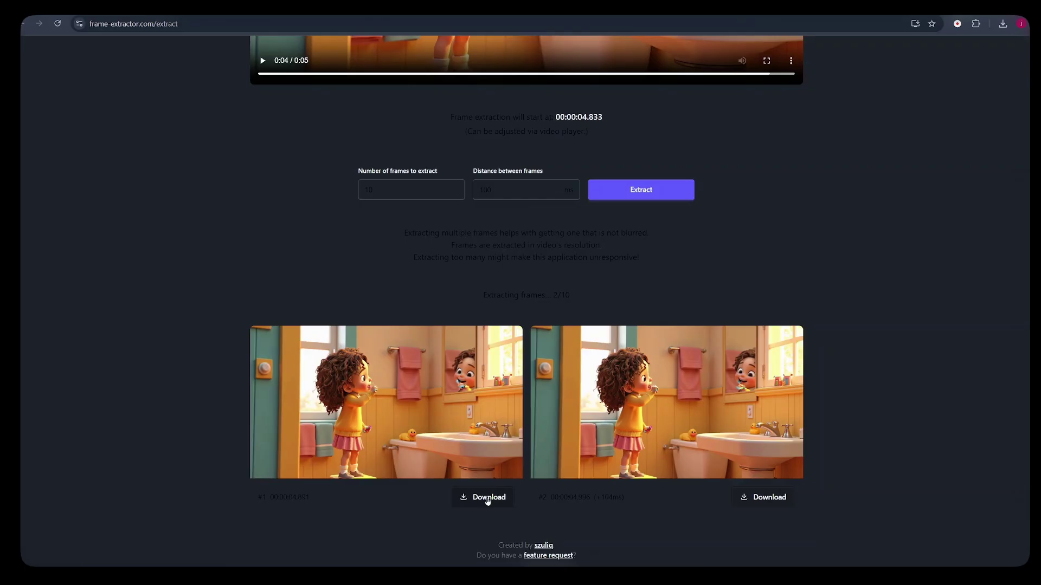
click(488, 498)
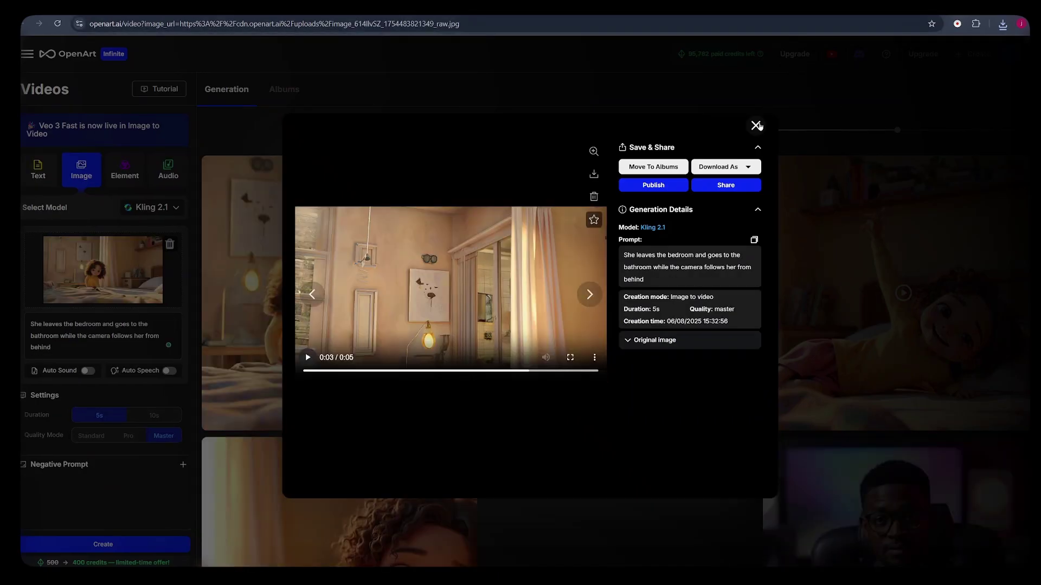
In OpenArt, close the bedroom video preview and replace the source image with frame-1 (2).png.
click(756, 125)
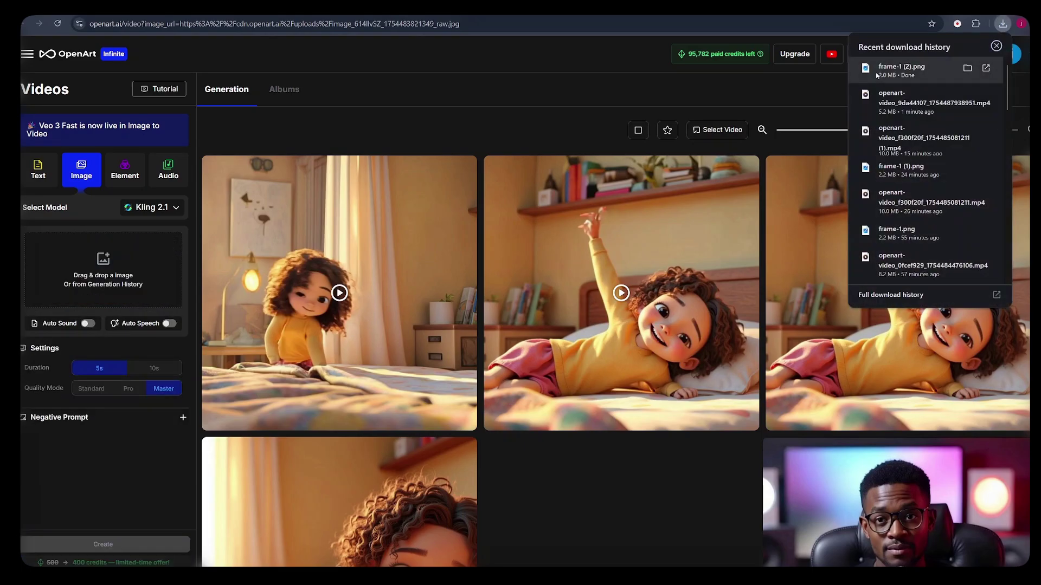
drag(876, 74, 92, 271)
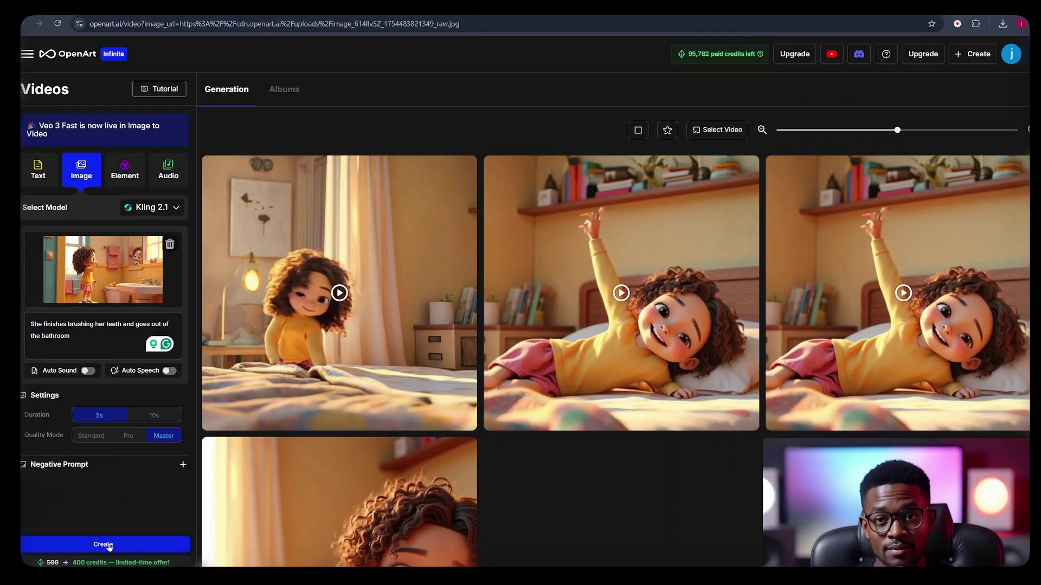
Generate the 5-second Master-quality video of the girl finishing brushing her teeth and leaving the bathroom, and download it.
click(108, 545)
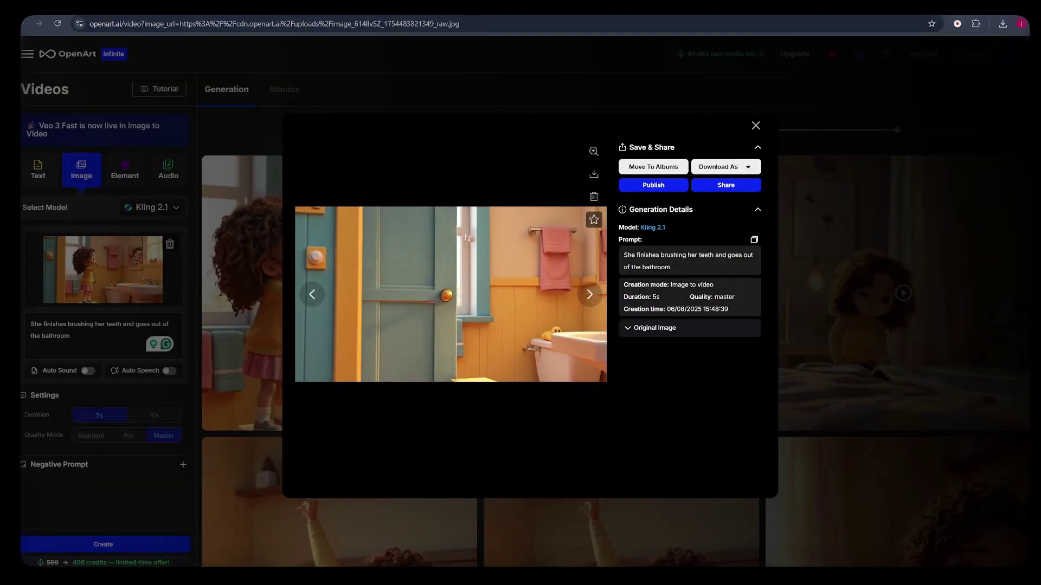
click(595, 174)
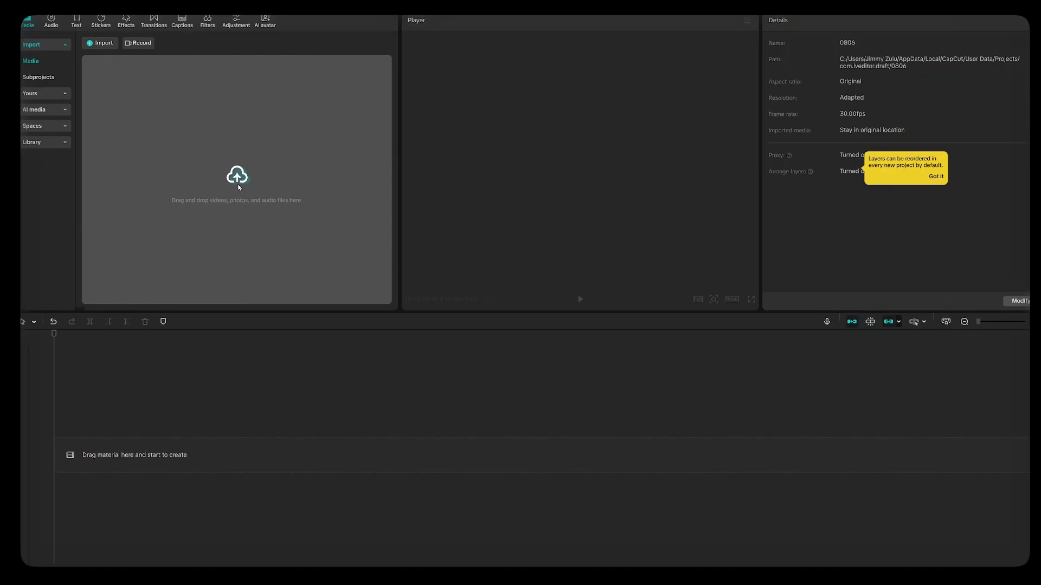
In CapCut, import the OpenArt clips and the happy-kids-368018 music, and place the music and the clips in story order on the timeline.
drag(239, 187, 281, 168)
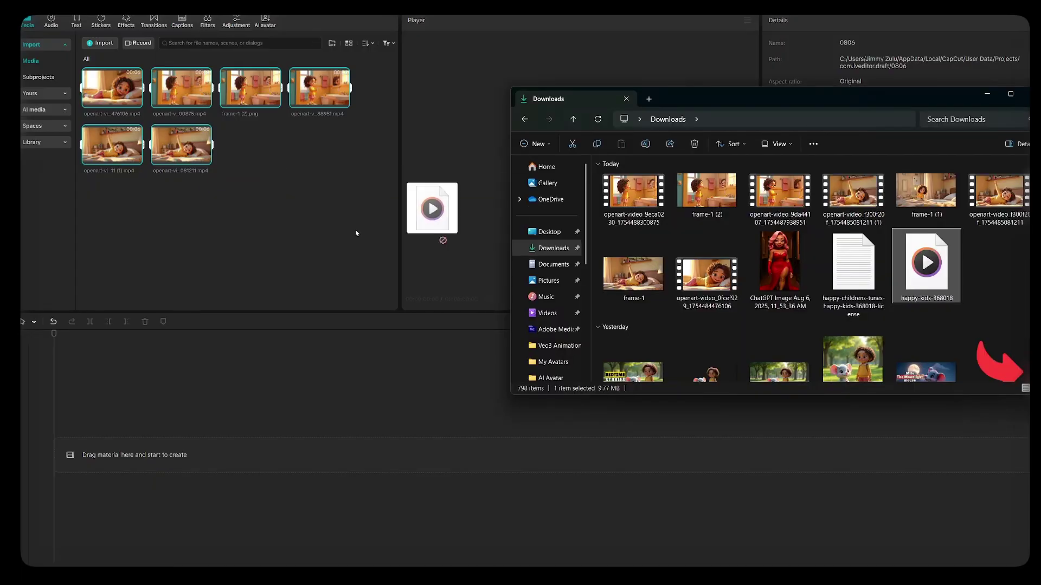
drag(432, 230, 280, 191)
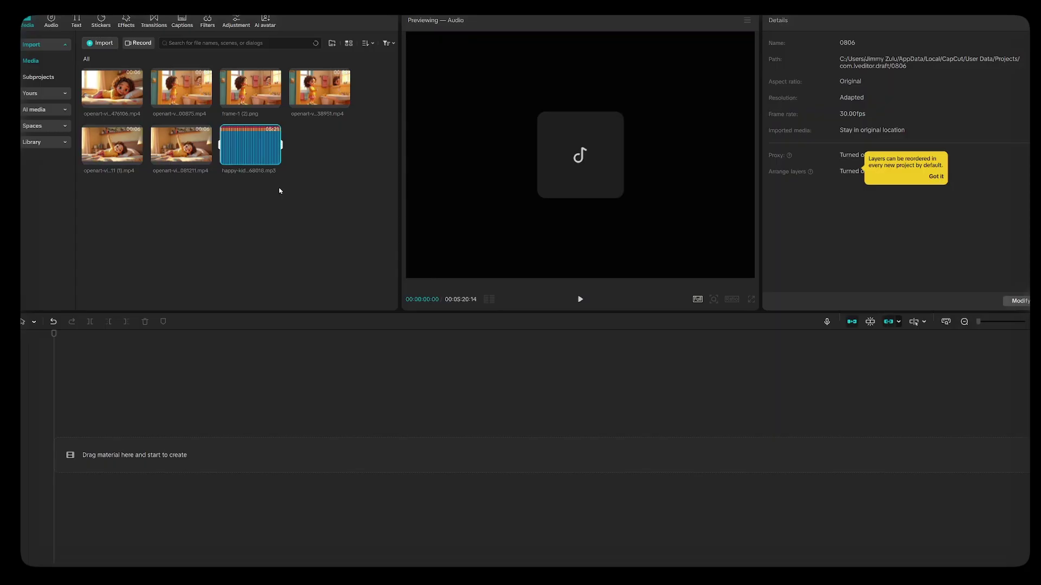
drag(244, 155, 116, 498)
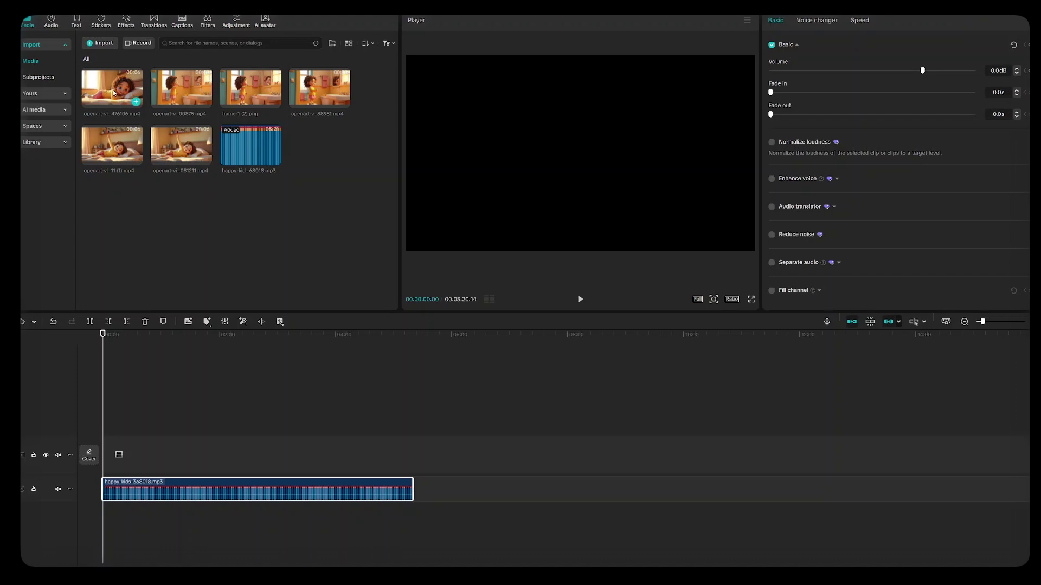
click(112, 144)
drag(110, 293, 111, 467)
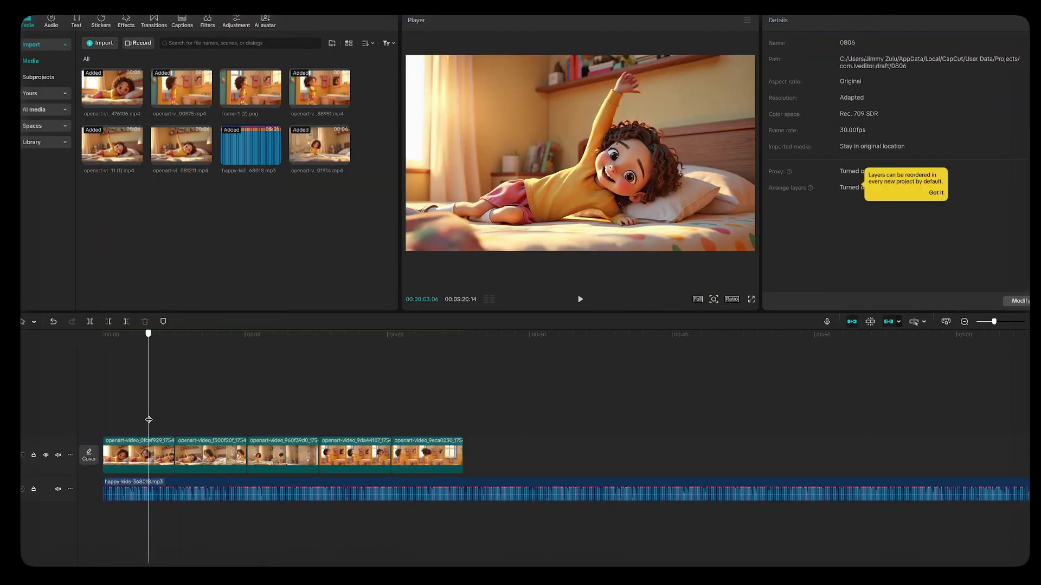
Scrub through the assembled timeline to review the stretching, bedroom and tooth-brushing clips.
drag(148, 420, 262, 464)
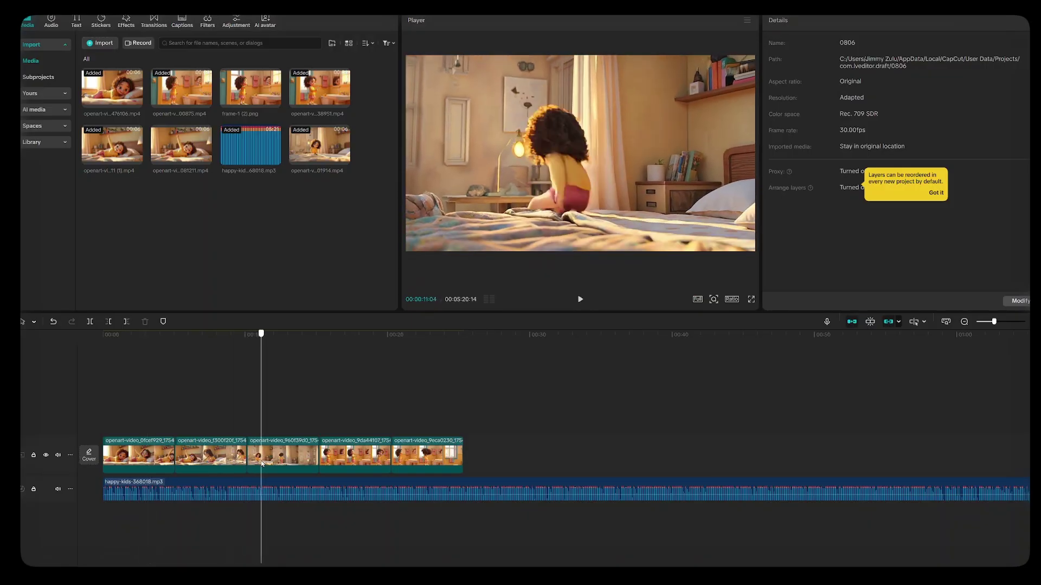
click(267, 469)
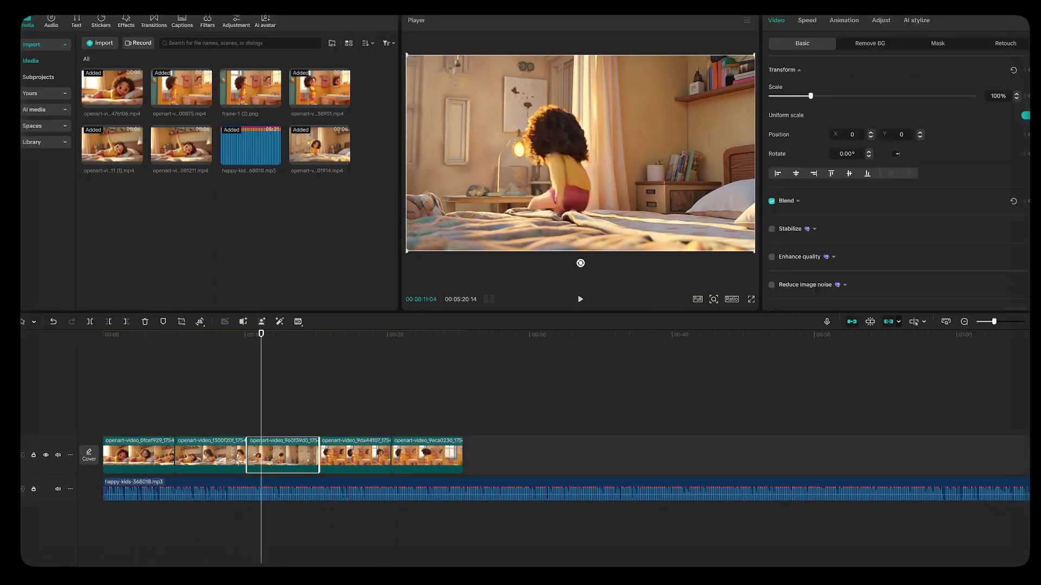
click(207, 455)
drag(261, 421, 315, 437)
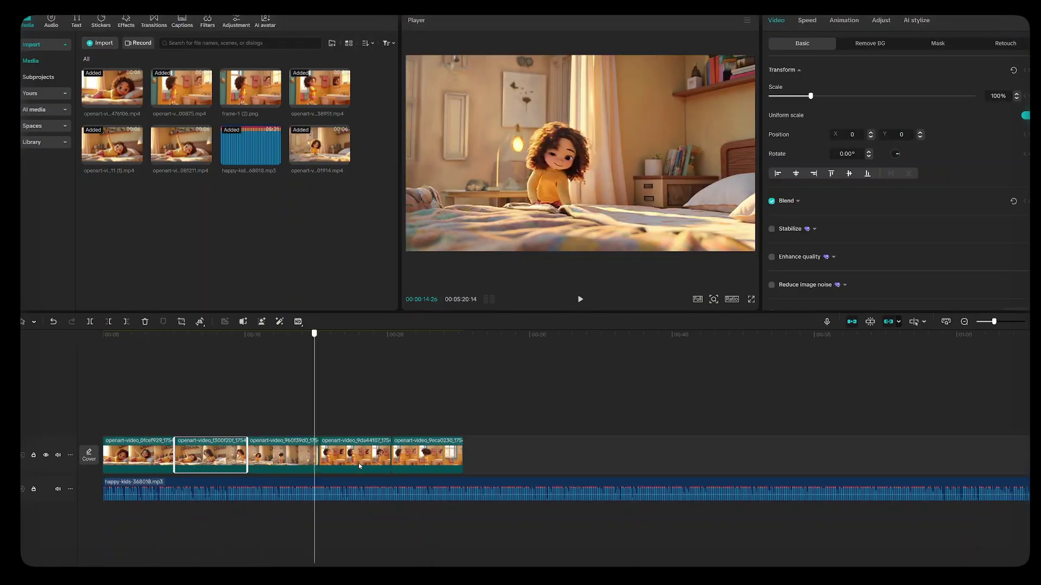
drag(362, 343, 357, 343)
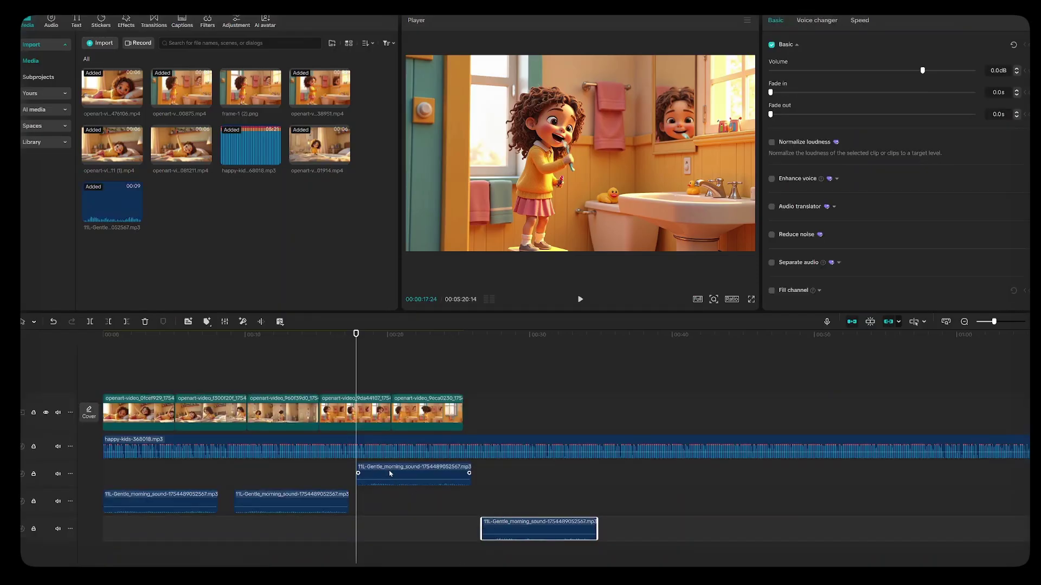
Shorten the second Gentle_morning_sound clip, give it a 1.4-second fade-out and move it to the audio track above.
click(391, 474)
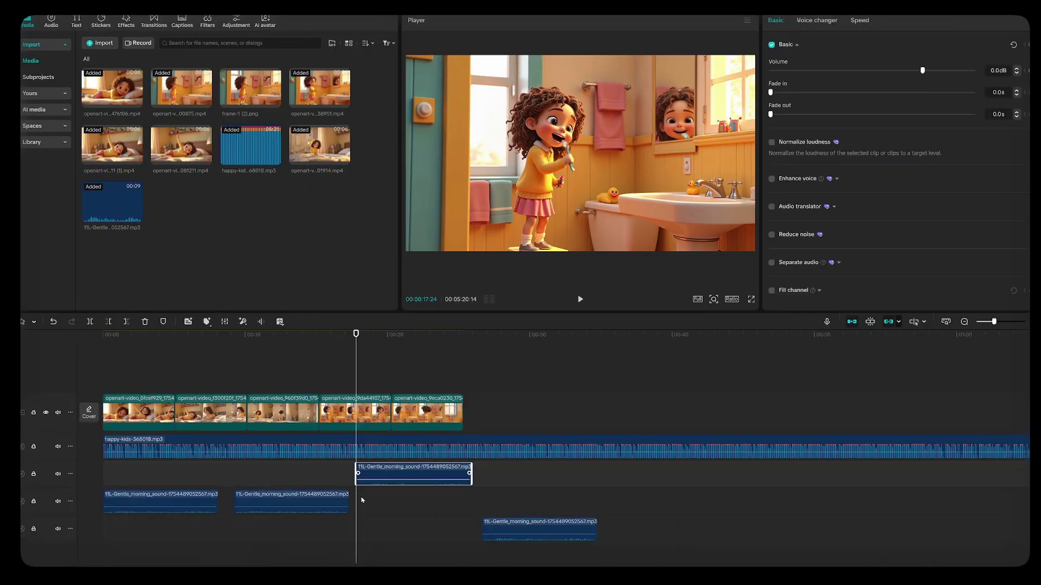
click(347, 502)
drag(347, 502, 340, 502)
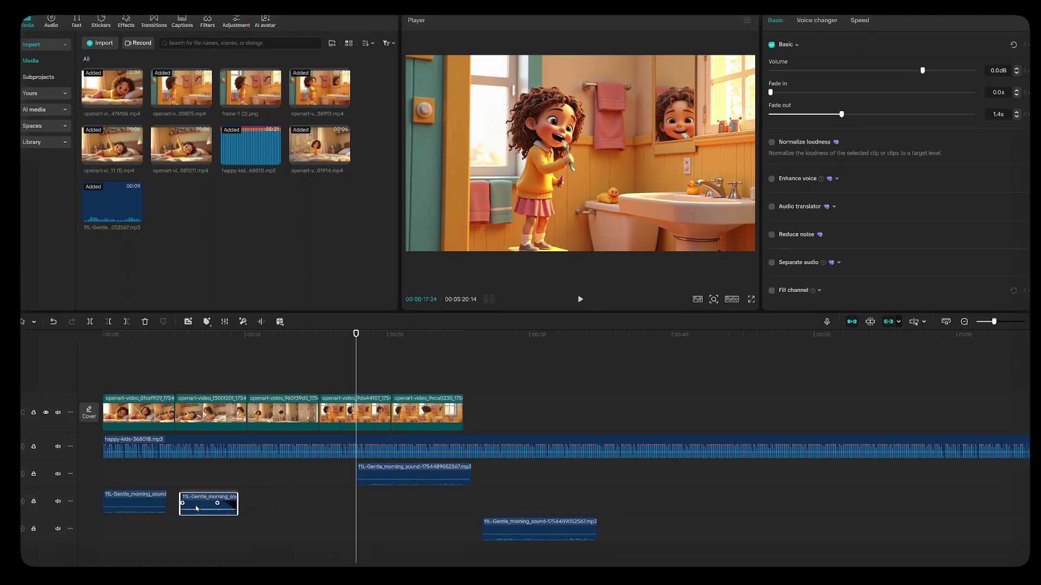
drag(197, 508, 199, 480)
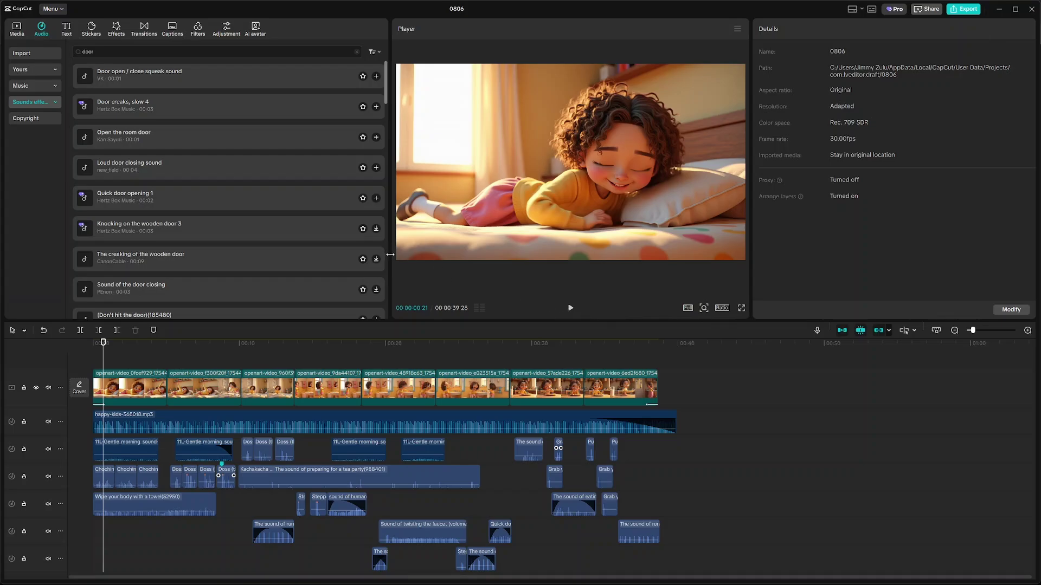
Enlarge the preview player by resizing the surrounding panels, and return the playhead to the start of the timeline.
drag(390, 254, 230, 254)
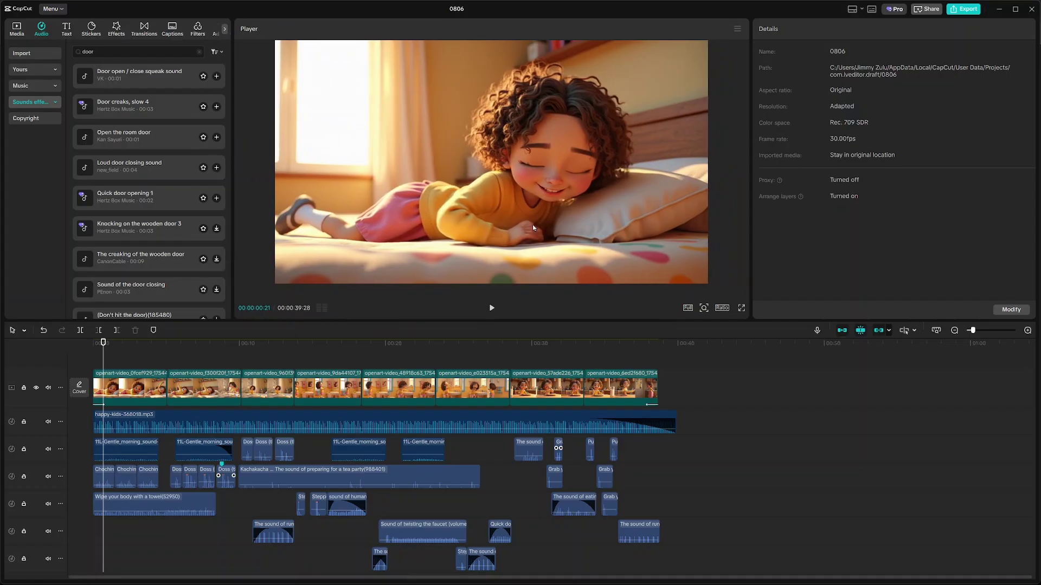
drag(755, 226, 867, 224)
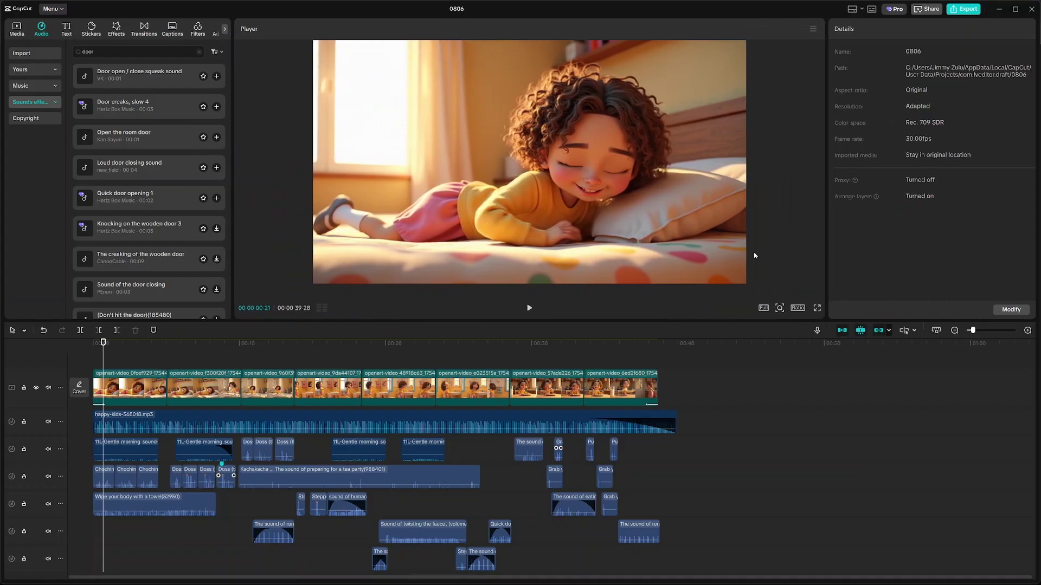
drag(627, 326, 631, 350)
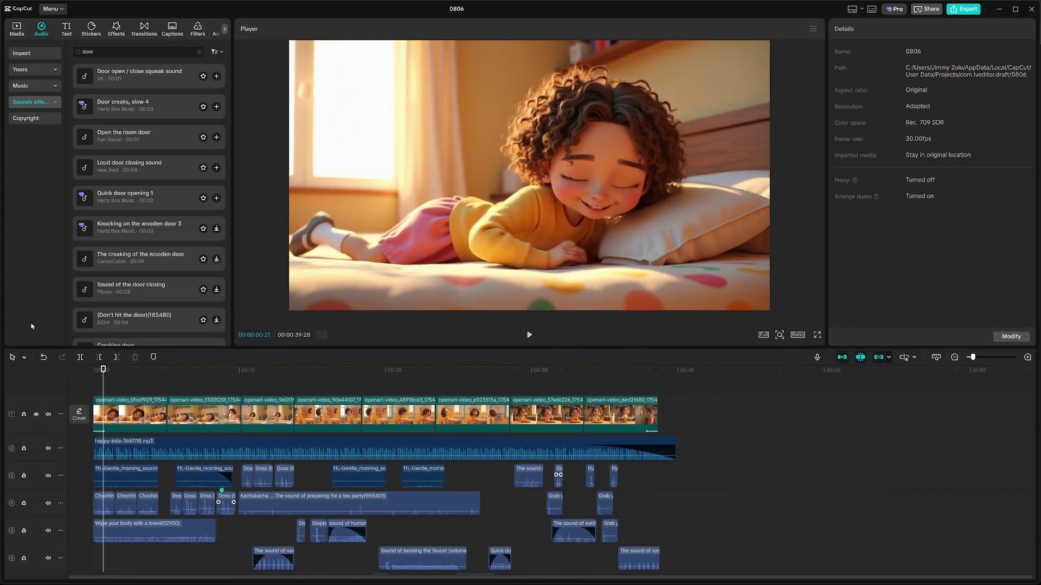
drag(104, 372, 56, 371)
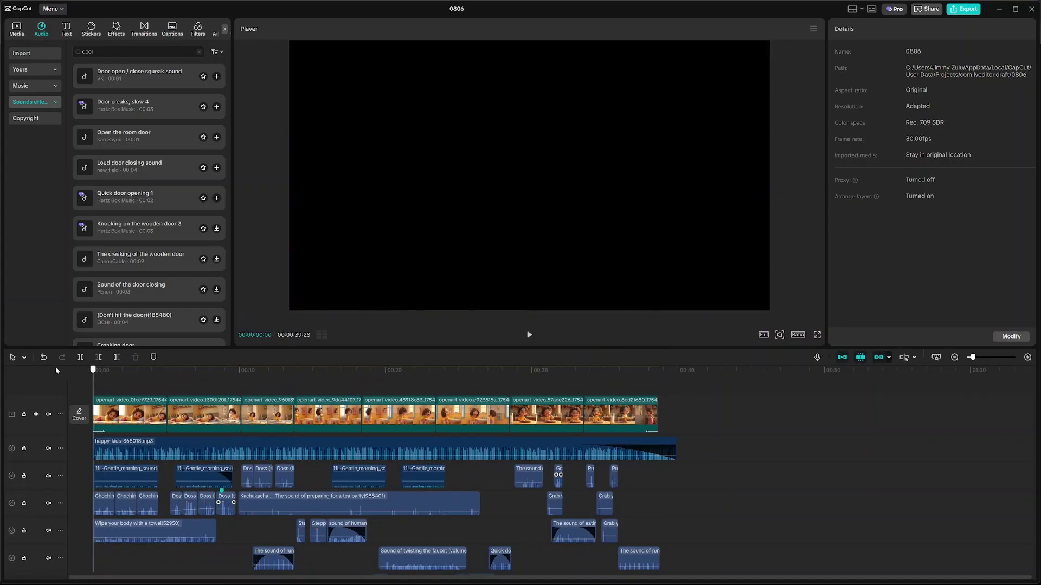